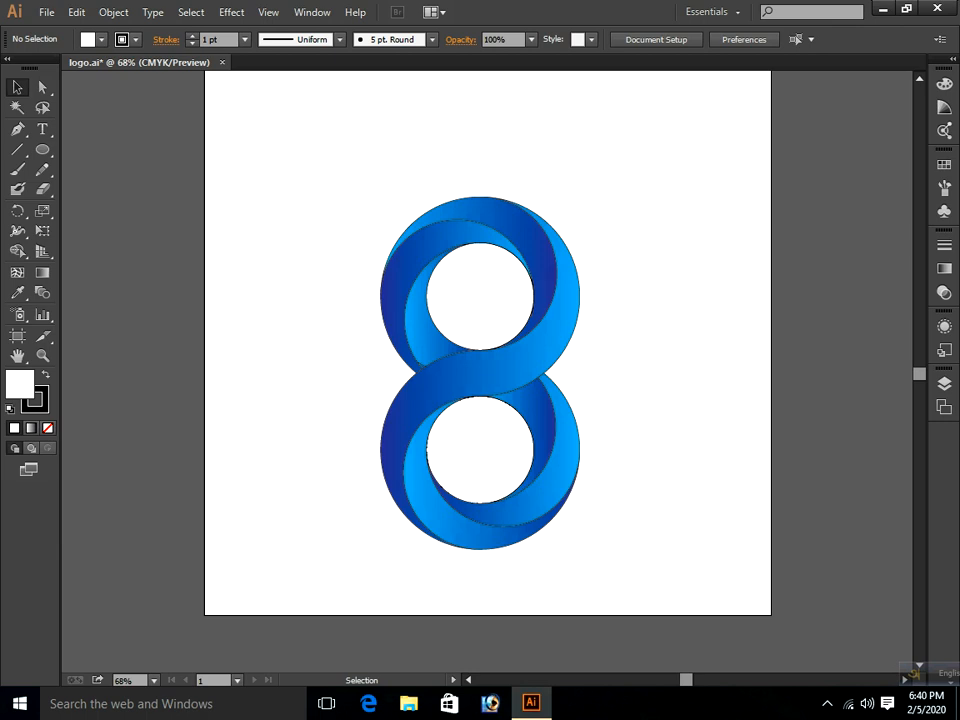
Create a new 1000 × 1000 pt CMYK document with the default custom settings
left_click(46, 12)
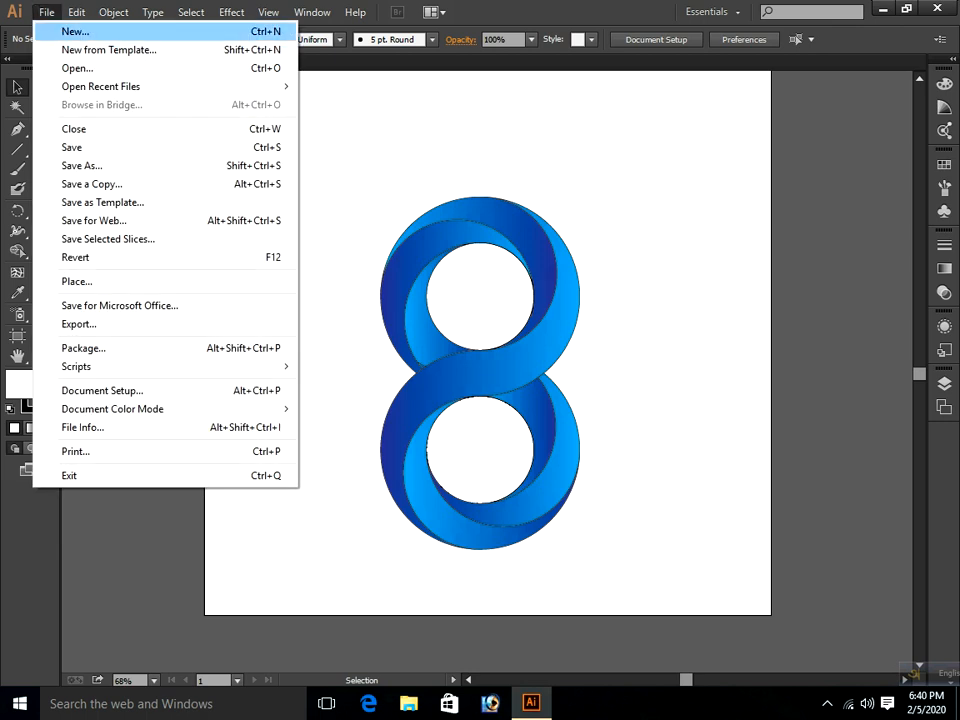
left_click(75, 31)
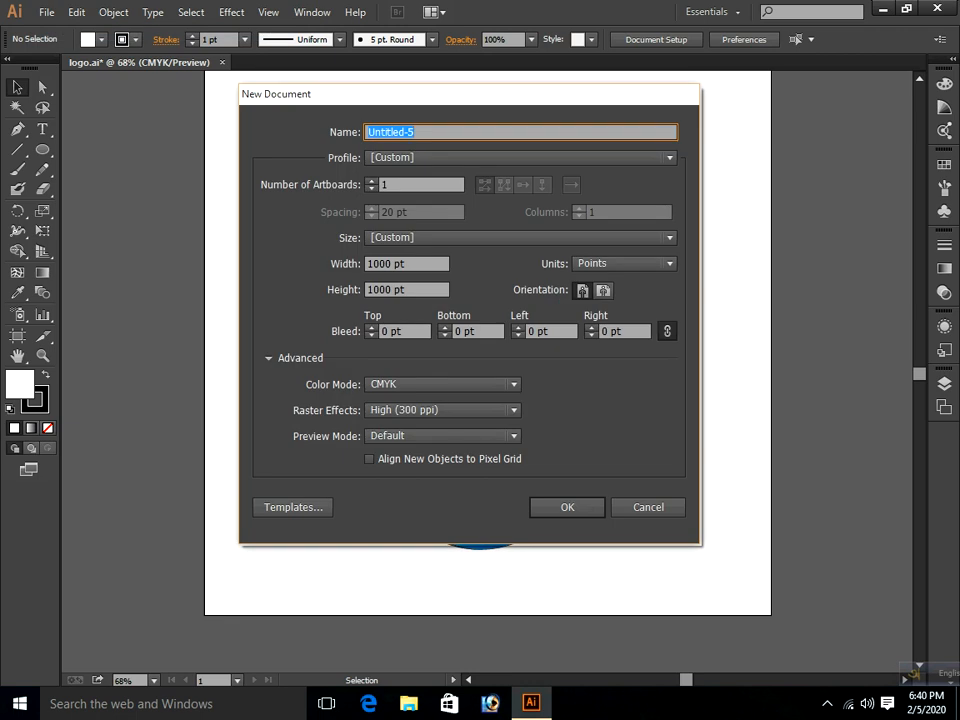
key("Return")
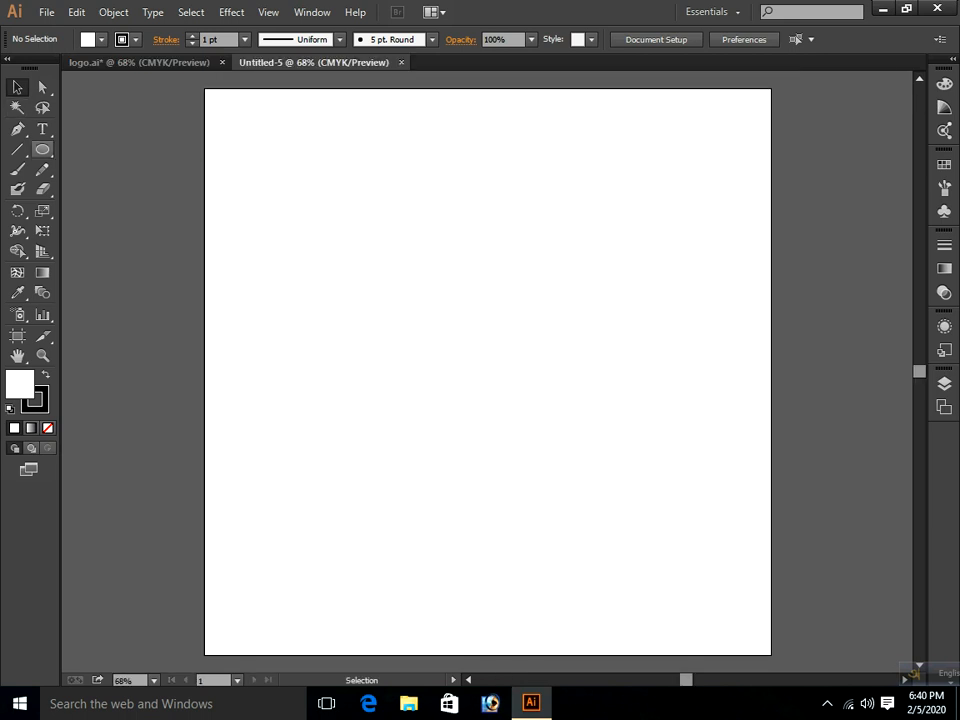
Draw a circle with the Ellipse tool and move it slightly above and left of the artboard's centre
left_click(42, 149)
left_click(42, 149)
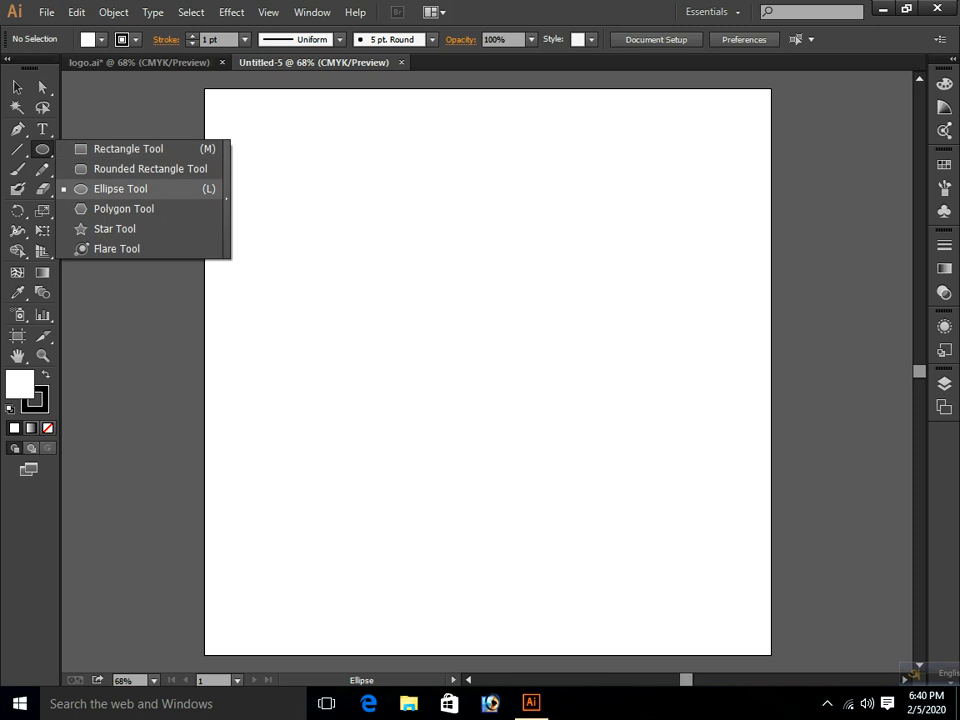
left_click(120, 188)
left_click_drag(469, 229, 570, 398)
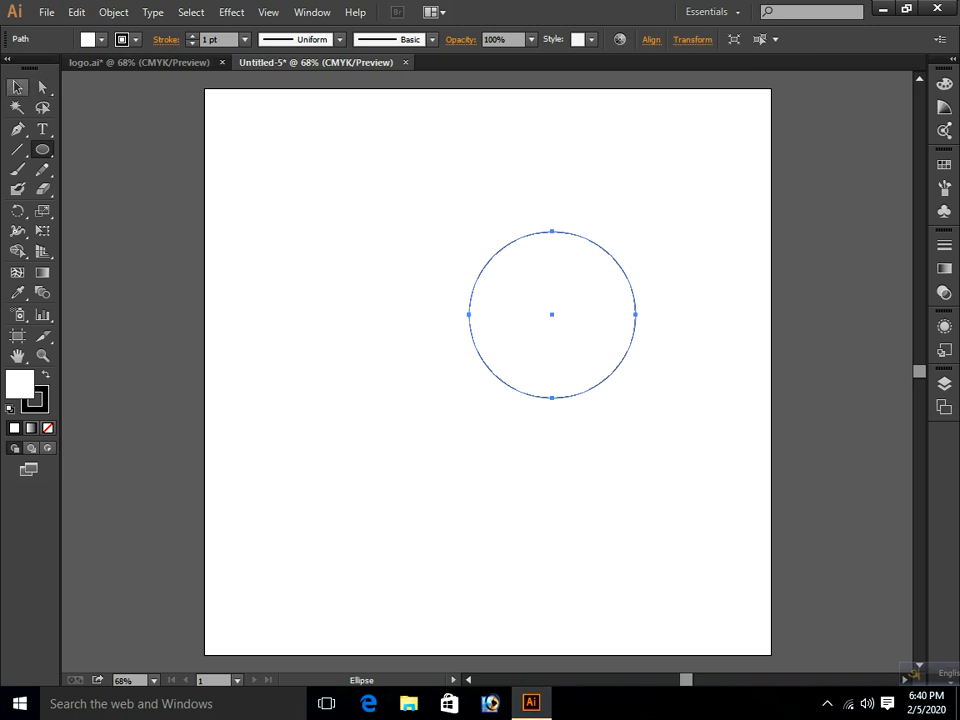
left_click(18, 88)
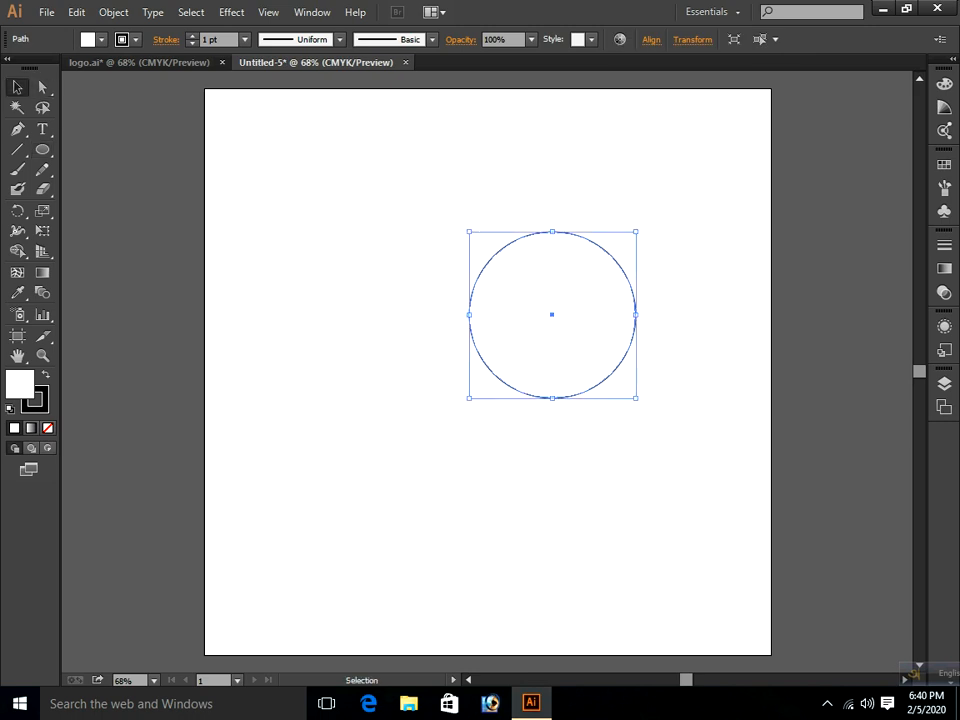
left_click_drag(552, 314, 456, 346)
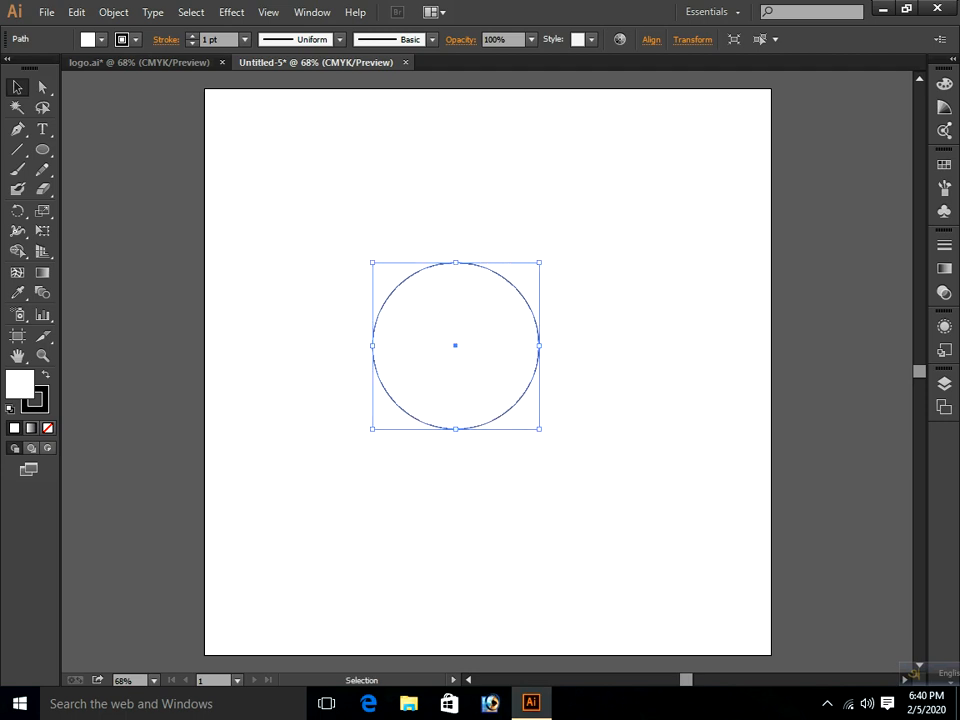
Duplicate the circle in place, shrink the duplicate into a smaller concentric circle, and copy that inner circle
left_click(76, 12)
left_click(103, 92)
left_click(76, 12)
left_click(120, 165)
left_click_drag(539, 263, 503, 298)
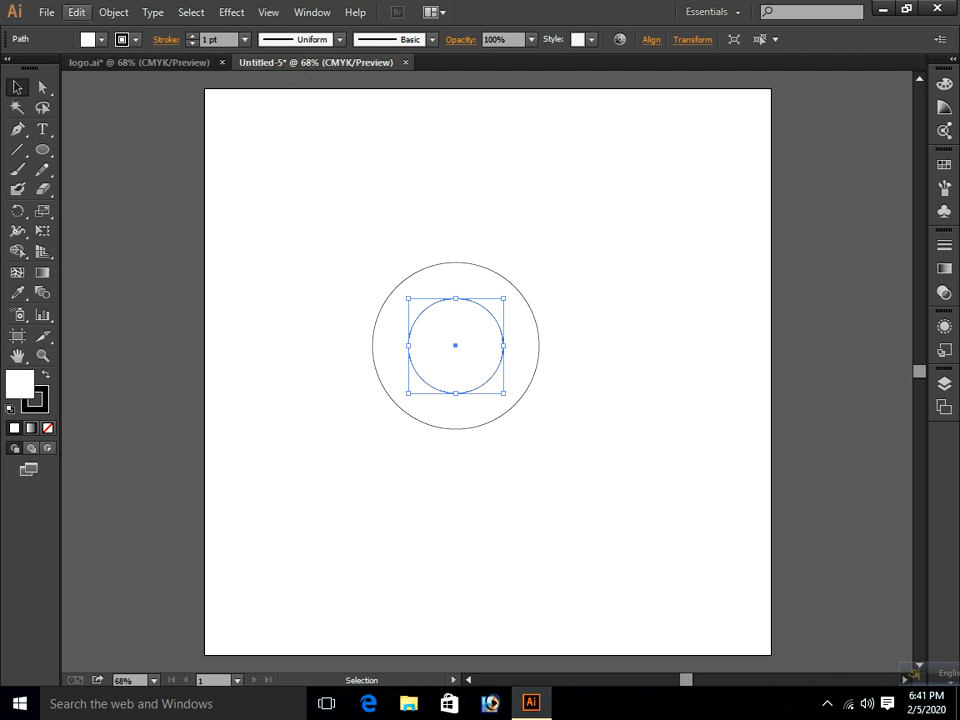
left_click(77, 12)
left_click(103, 92)
left_click(77, 12)
left_click(121, 165)
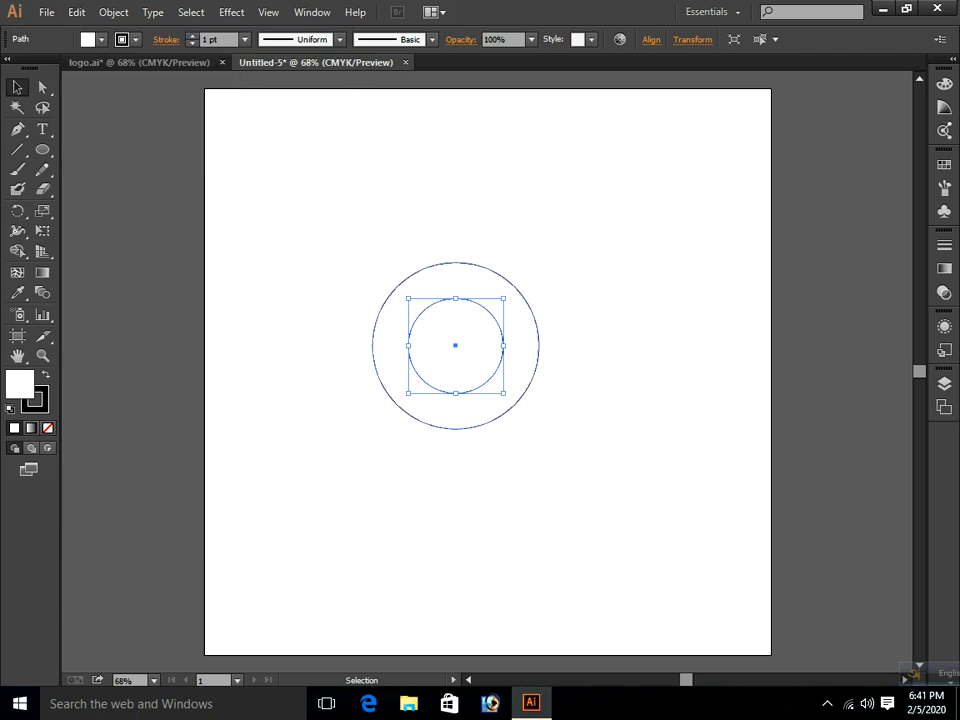
left_click_drag(503, 298, 538, 264)
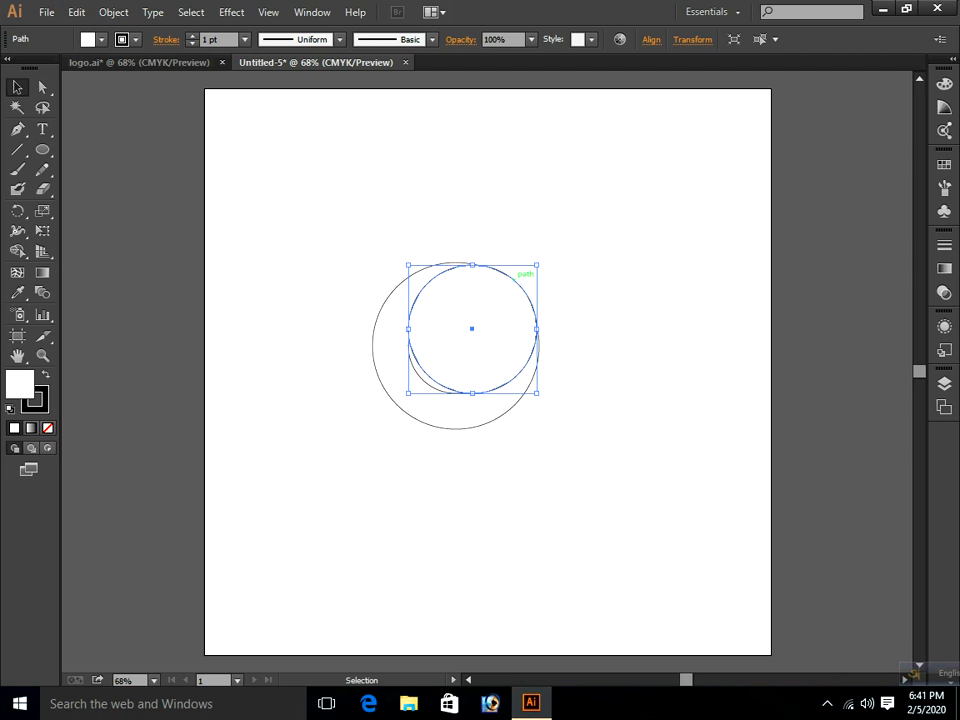
left_click_drag(537, 265, 638, 262)
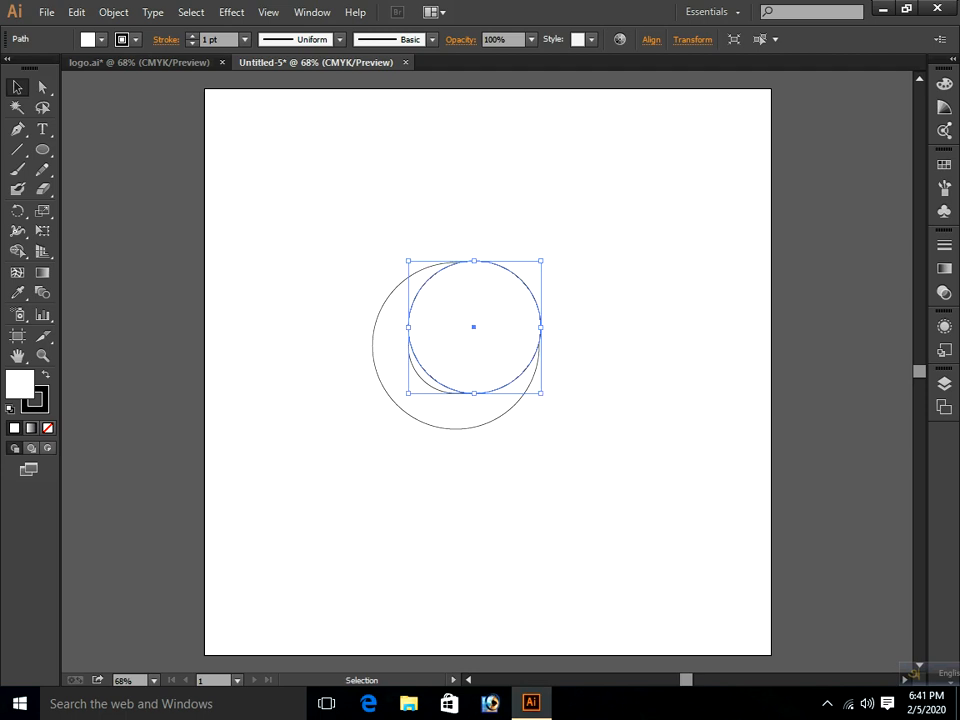
left_click_drag(541, 260, 503, 298)
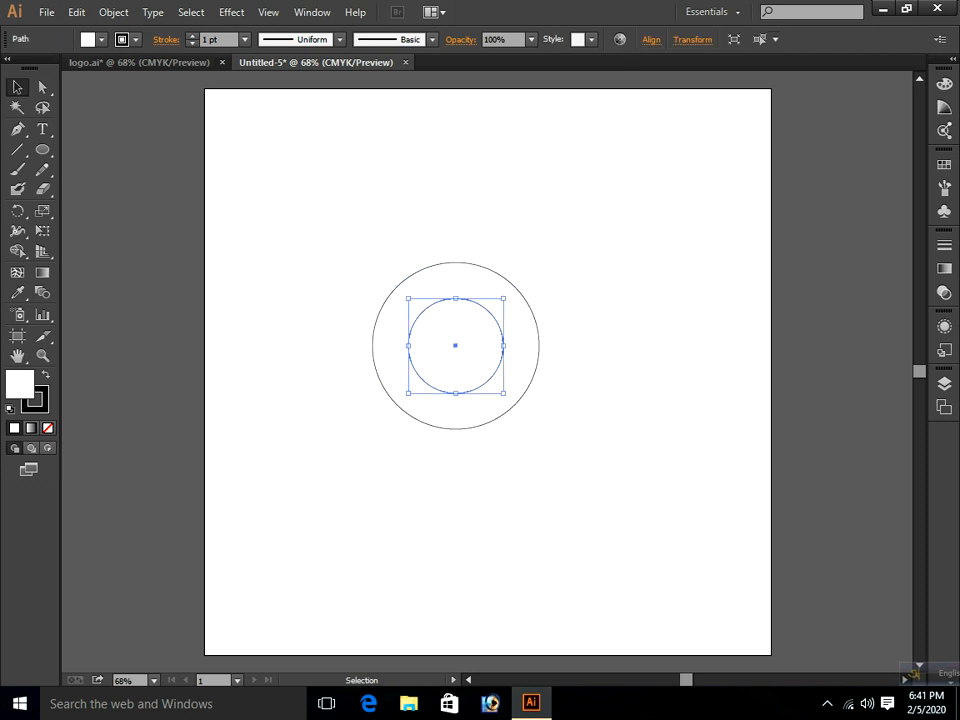
Paste the copied inner circle in place and enlarge it toward the upper right until it reaches the outer circle's top
left_click(76, 12)
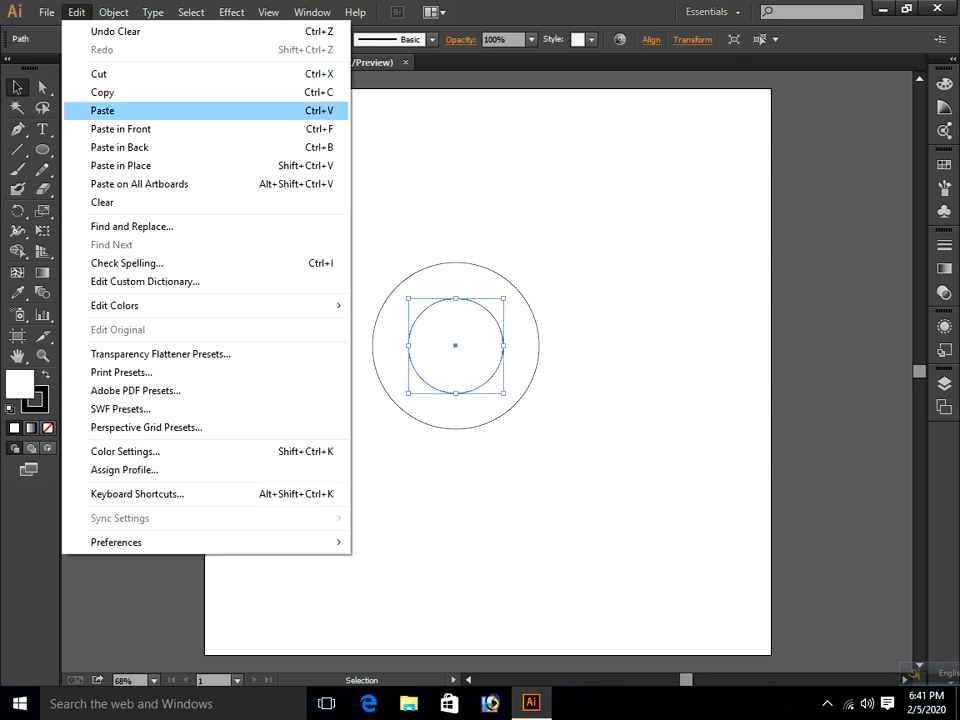
left_click(120, 165)
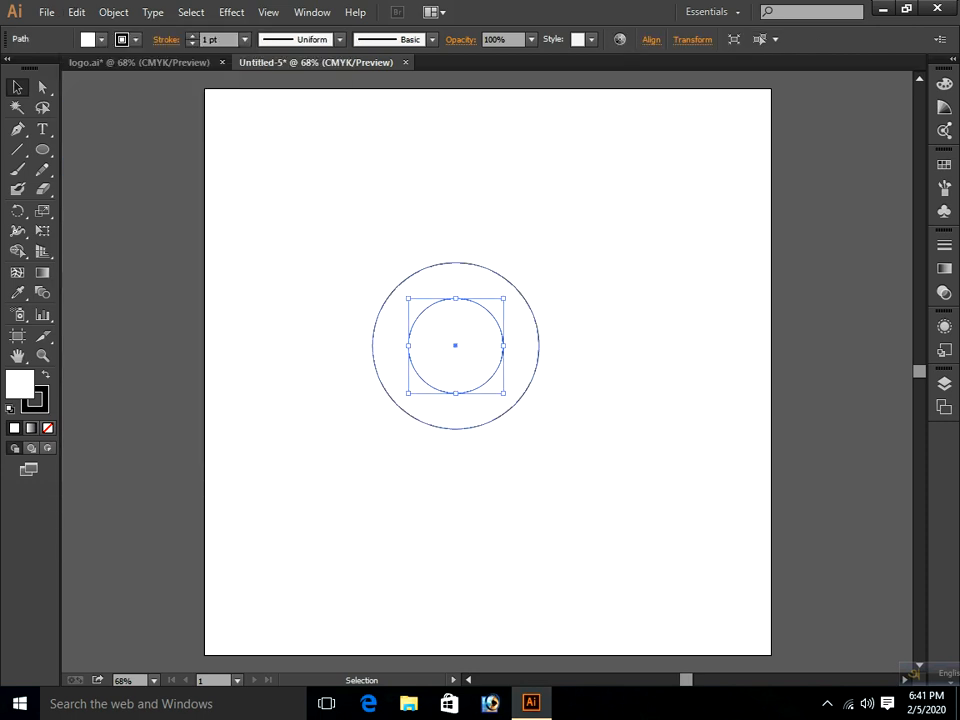
left_click_drag(503, 298, 573, 262)
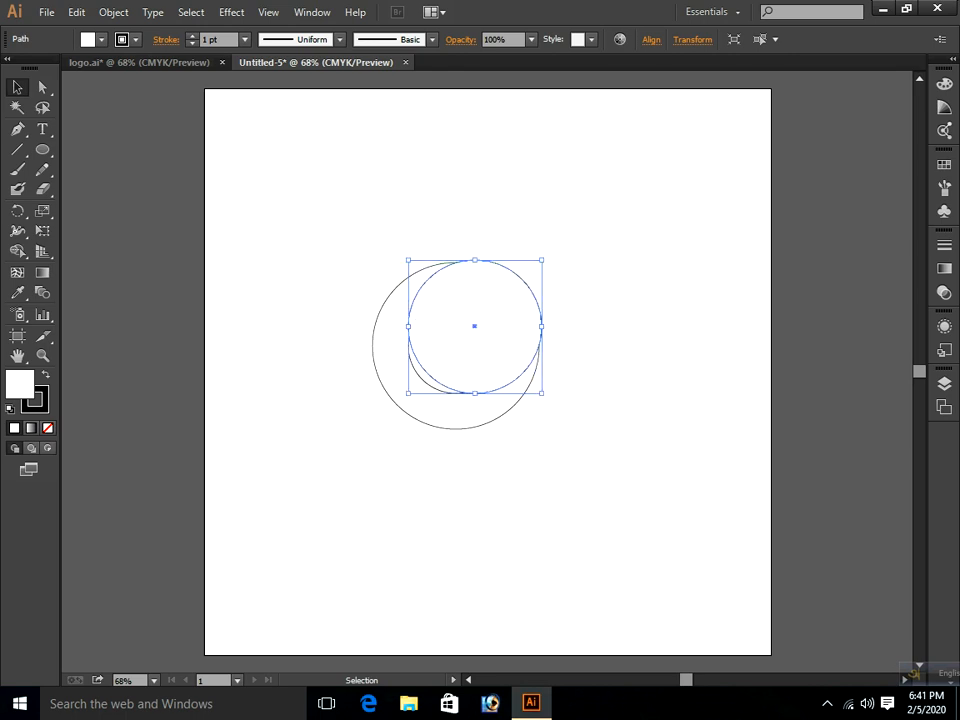
Remove the fill from all three circles, leaving only their black strokes
left_click_drag(435, 231, 462, 360)
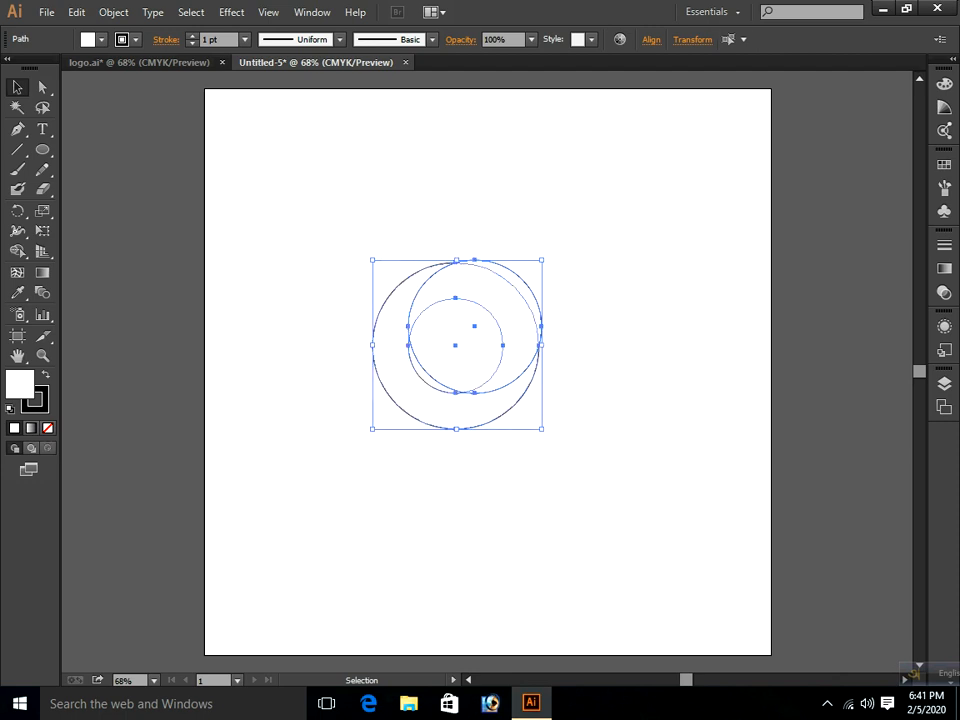
left_click(47, 427)
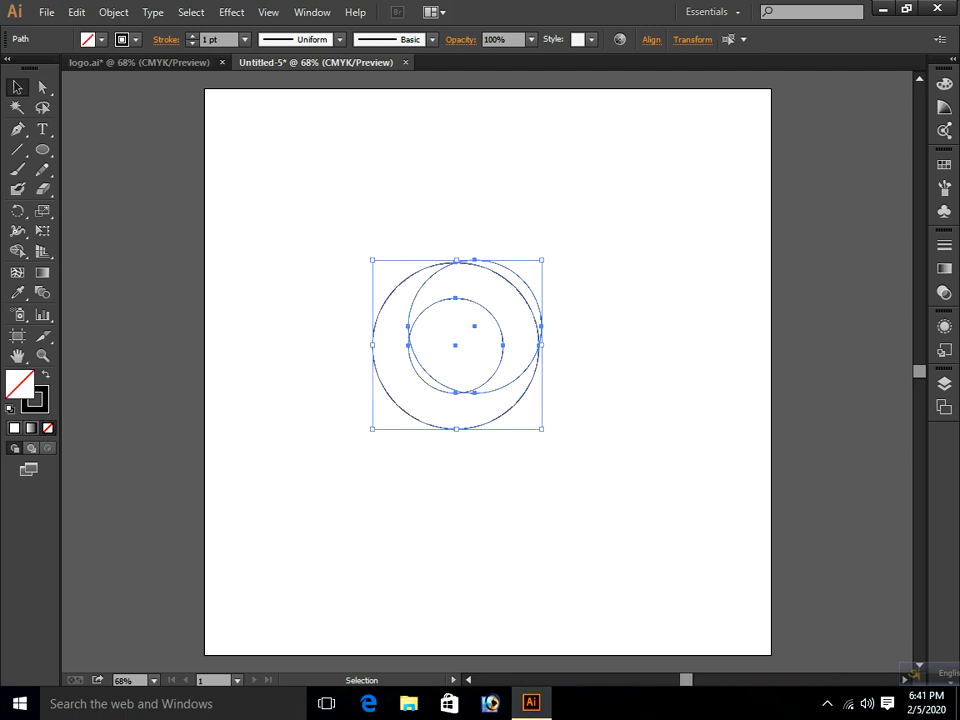
left_click(582, 290)
Duplicate the medium circle in place and move the duplicate straight down until its top meets the inner circle's top
left_click(524, 283)
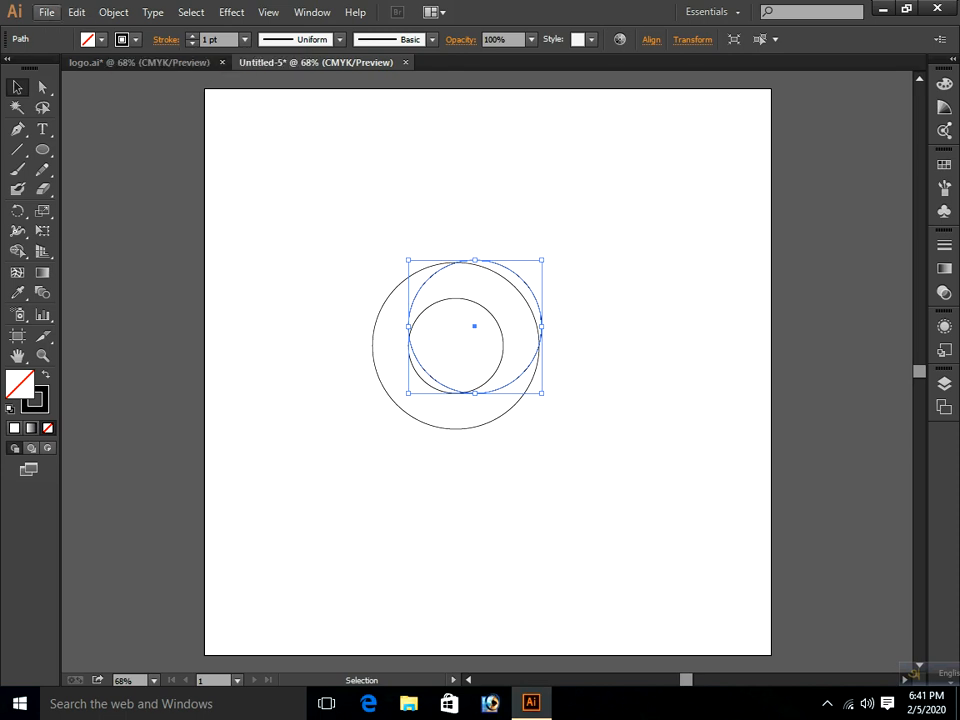
left_click(77, 12)
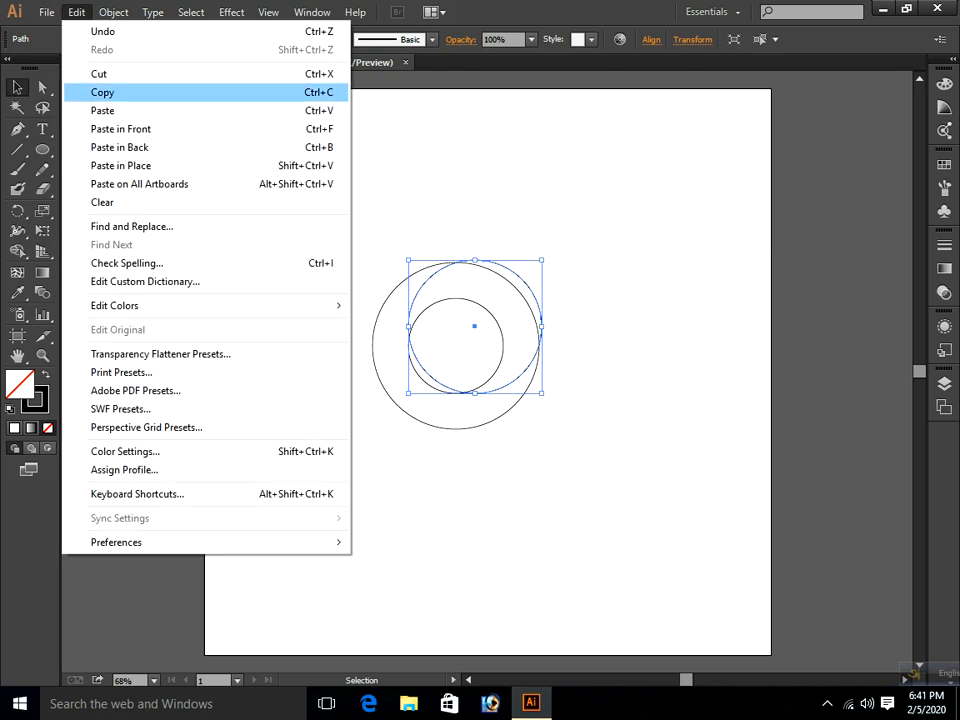
left_click(103, 92)
left_click(77, 12)
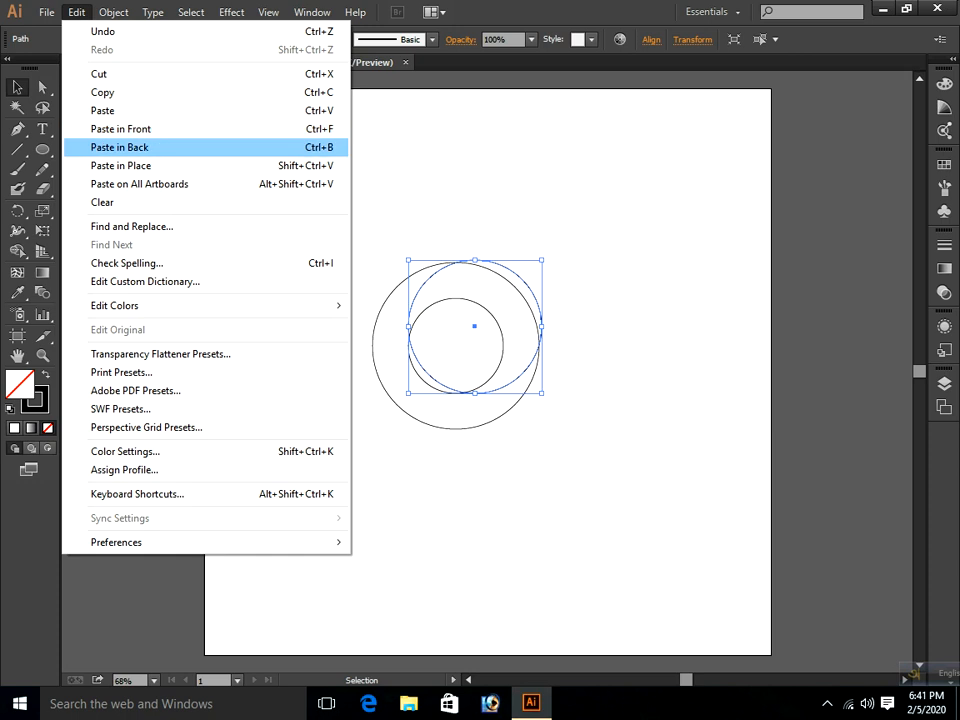
left_click(121, 165)
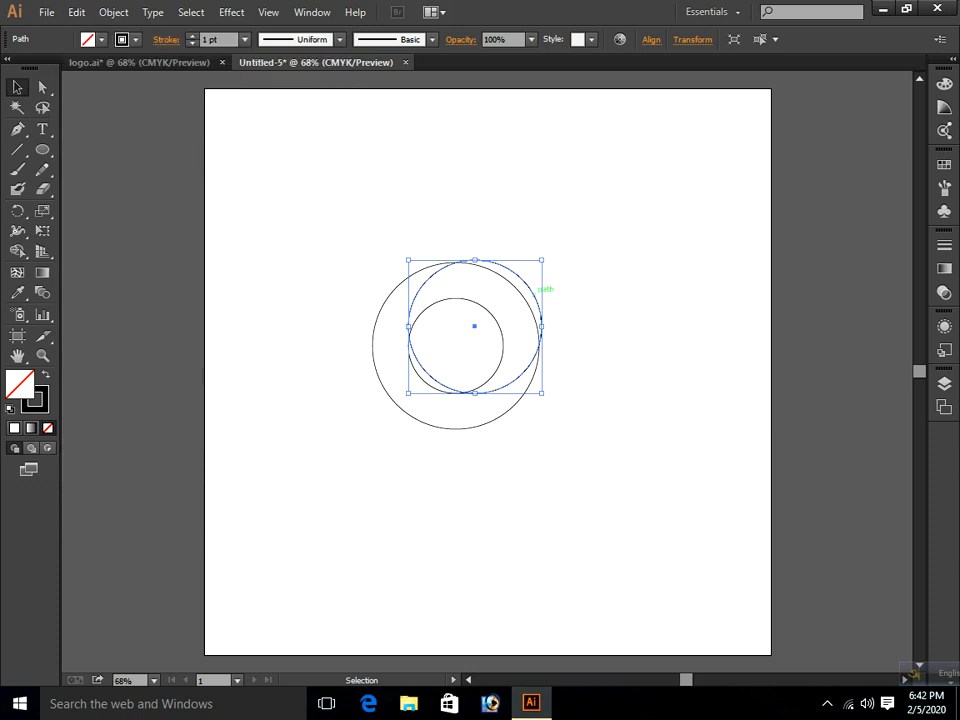
left_click_drag(541, 288, 541, 326)
key("ctrl+shift+a")
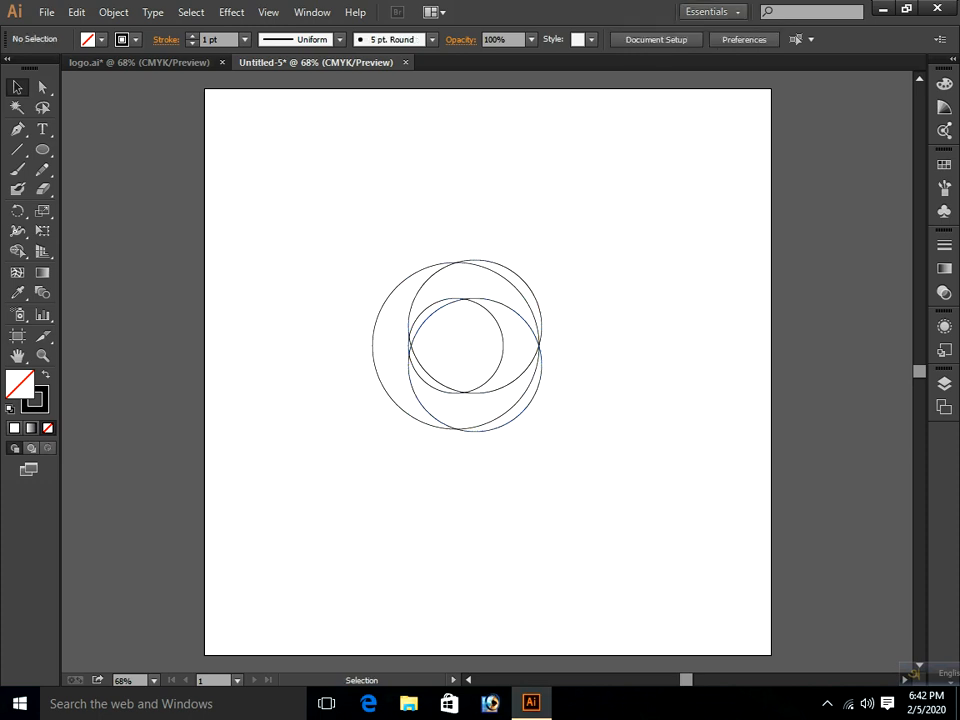
Align all four circles on their horizontal centres
left_click_drag(401, 180, 568, 480)
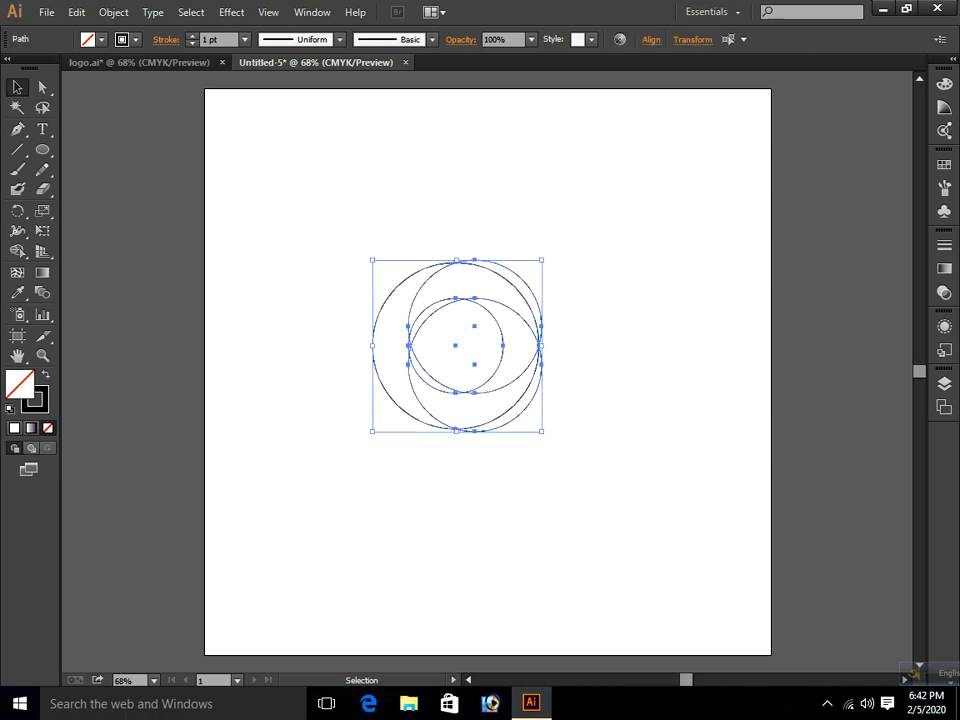
left_click(651, 40)
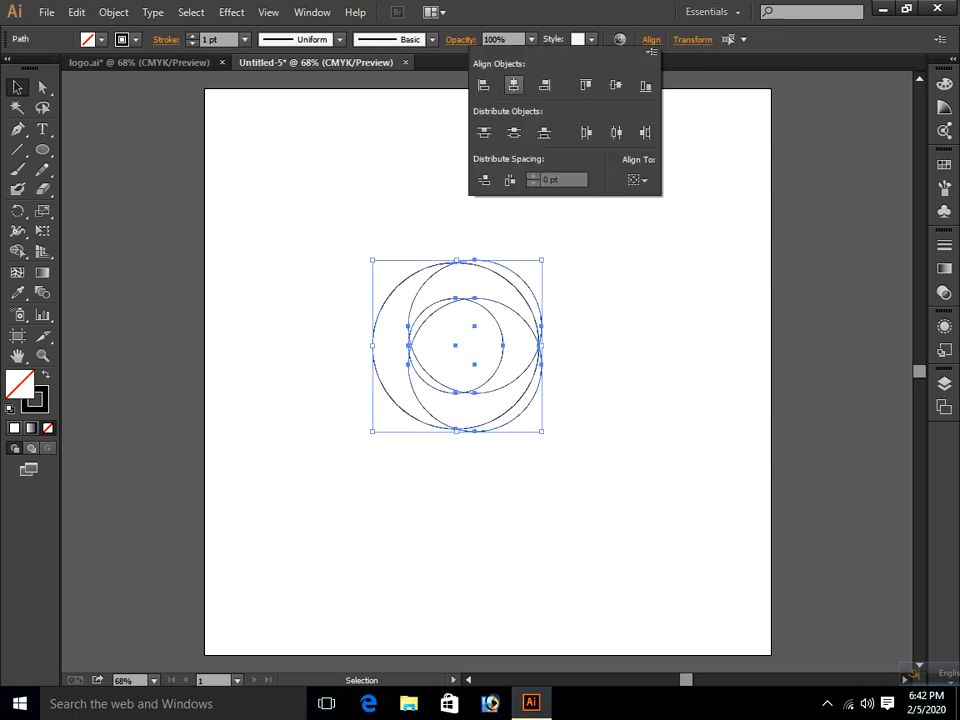
left_click(514, 86)
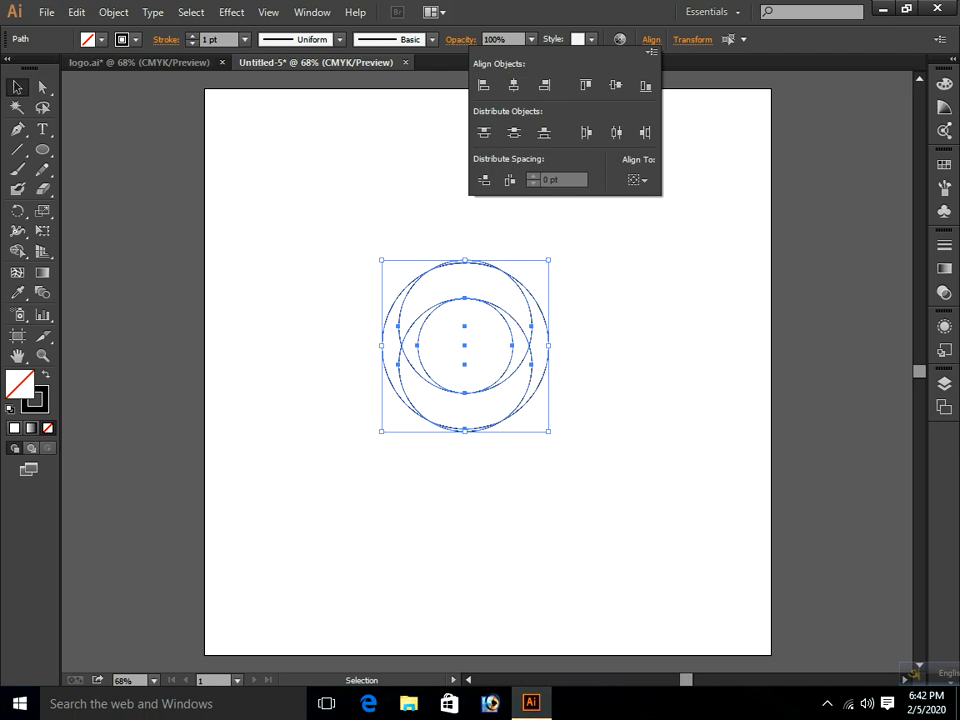
key("Escape")
key("ctrl+shift+a")
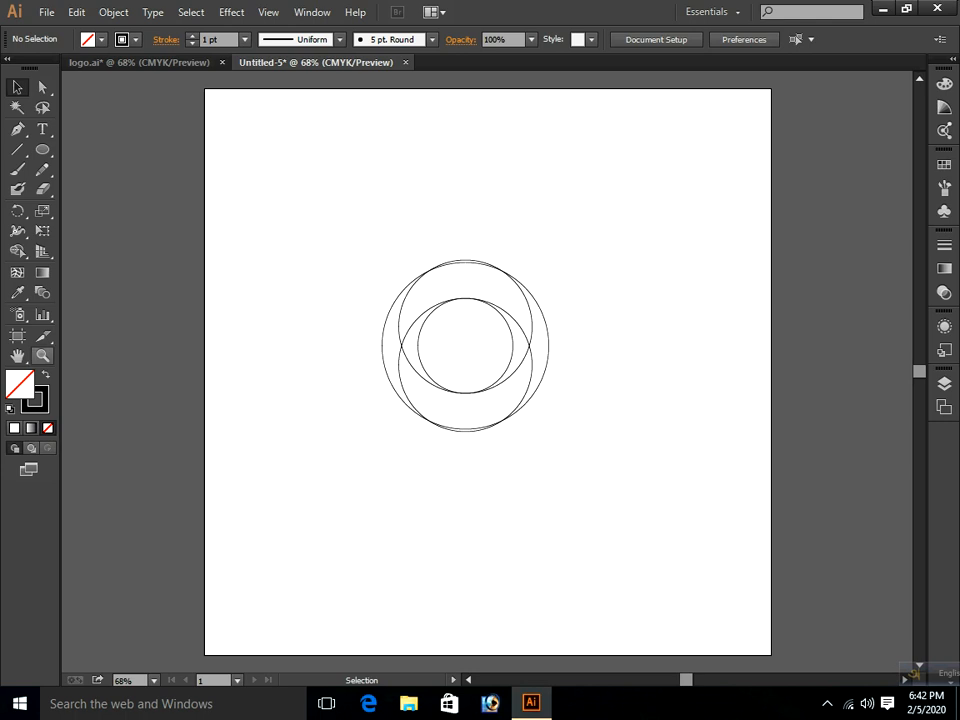
Shrink the upper medium circle proportionally so its top touches the outer circle's top and its bottom stays on the inner circle
key("z")
left_click(469, 264)
left_click(469, 264)
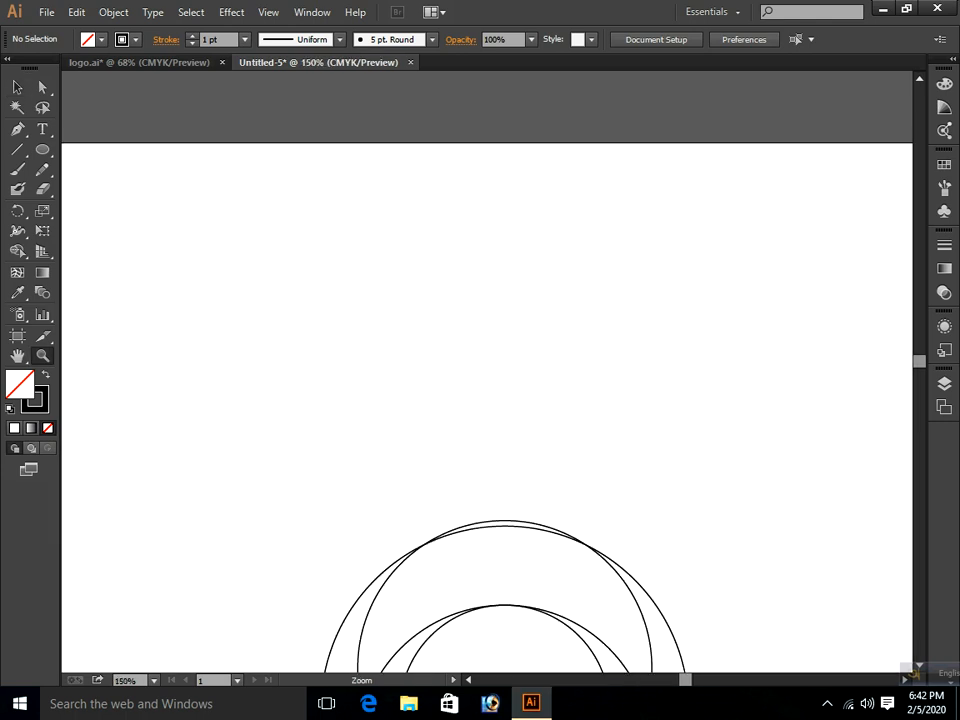
scroll(469, 264, "down", 3)
left_click(592, 485)
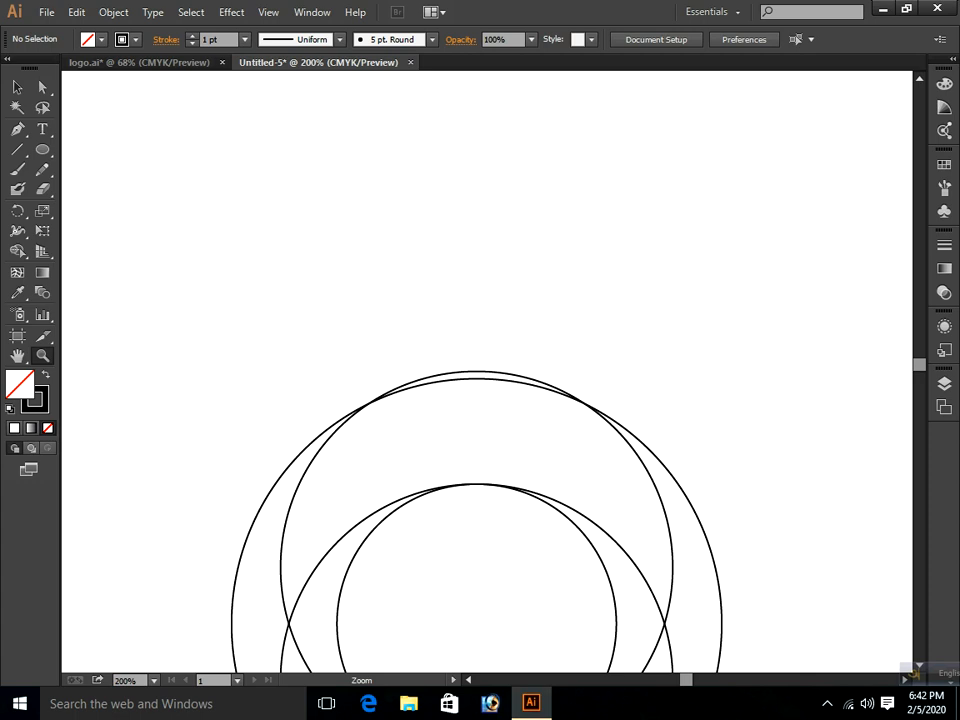
scroll(476, 420, "down", 3)
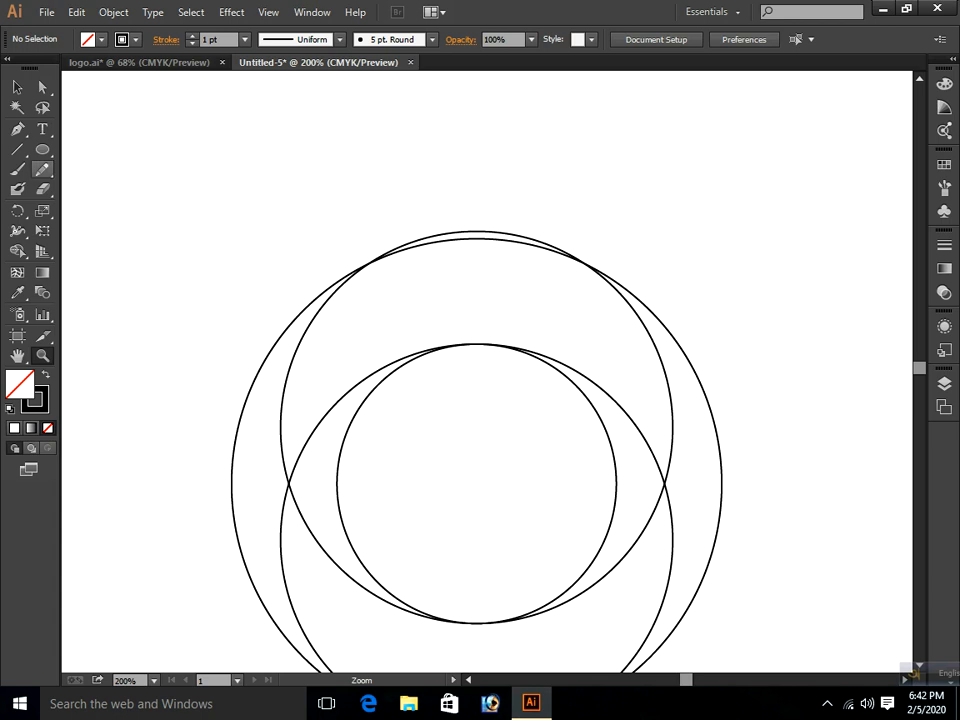
left_click(17, 87)
left_click(490, 232)
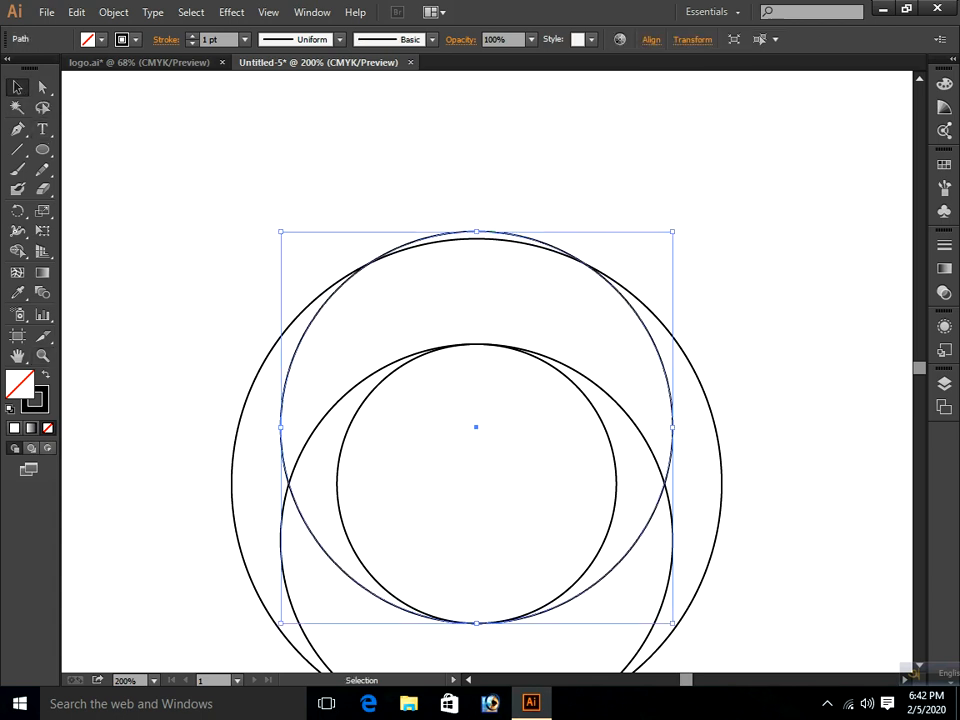
mouse_move(476, 232)
left_mouse_down()
mouse_move(476, 240)
mouse_move(476, 210)
mouse_move(476, 238)
mouse_move(454, 238)
mouse_move(470, 238)
left_mouse_up()
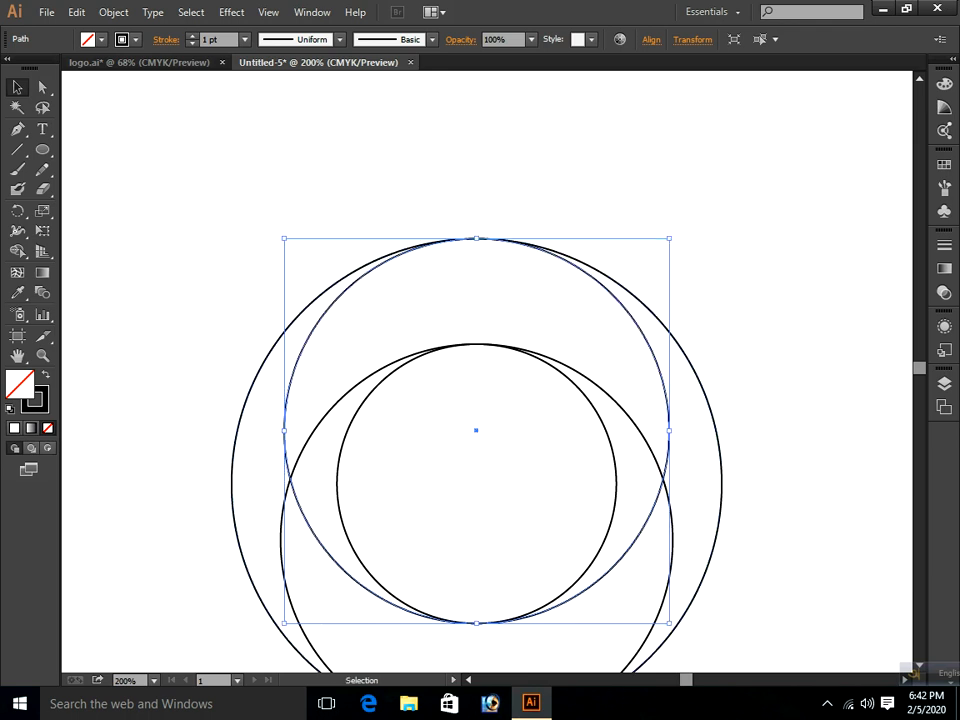
Shrink the lower medium circle proportionally so its bottom touches the outer circle's bottom and its top stays on the inner circle
scroll(476, 400, "down", 2)
scroll(476, 400, "down", 1)
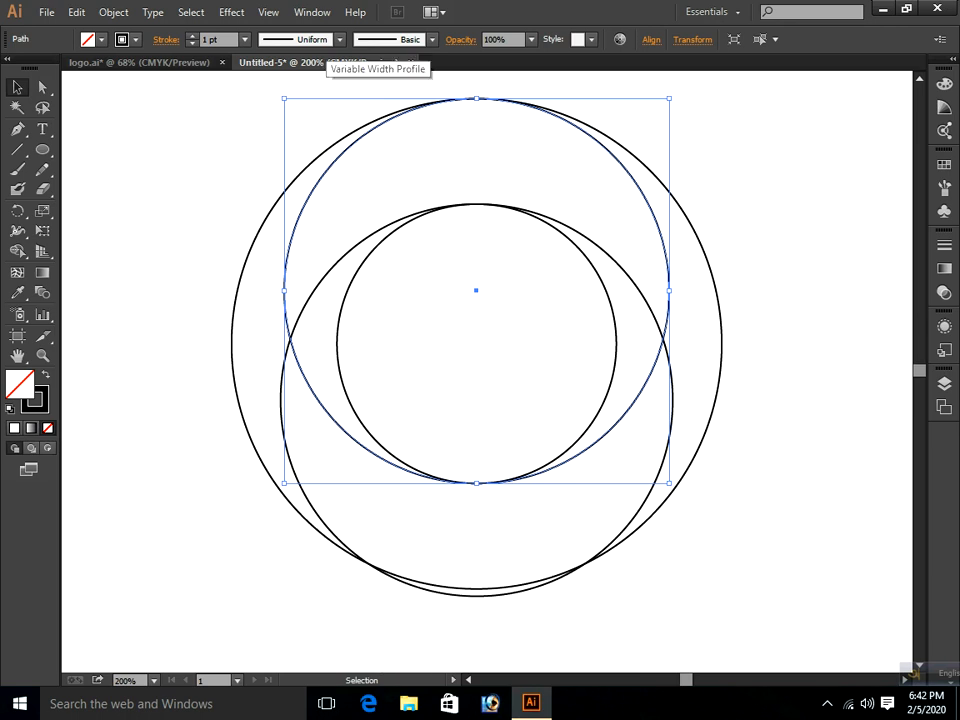
left_click(268, 12)
key("Escape")
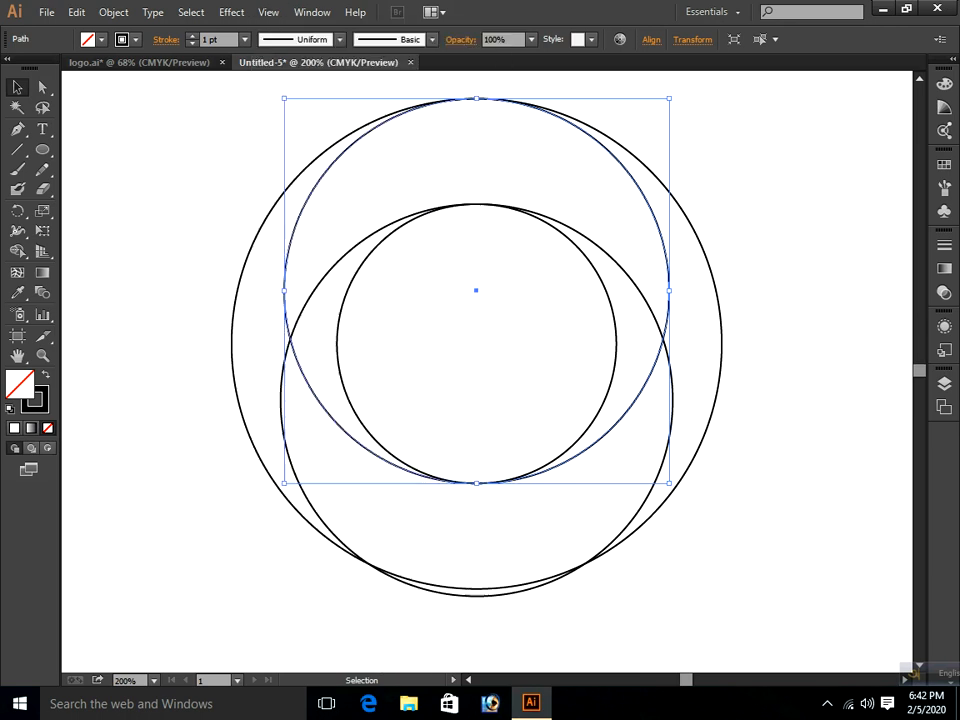
left_click(200, 150)
left_click(490, 592)
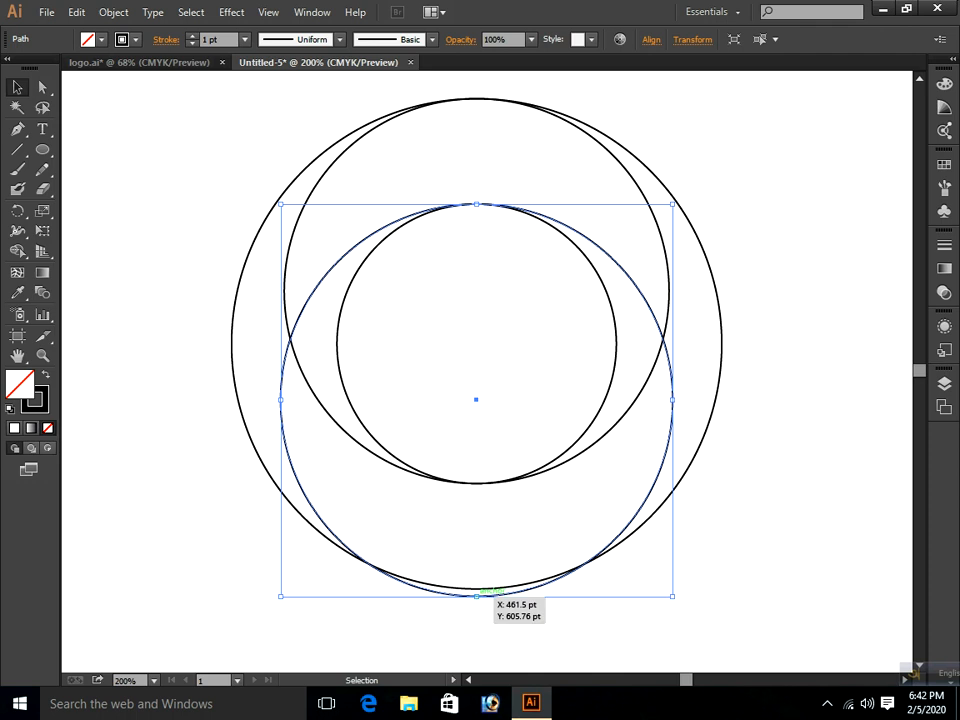
mouse_move(485, 594)
left_mouse_down()
mouse_move(539, 570)
mouse_move(486, 589)
left_mouse_up()
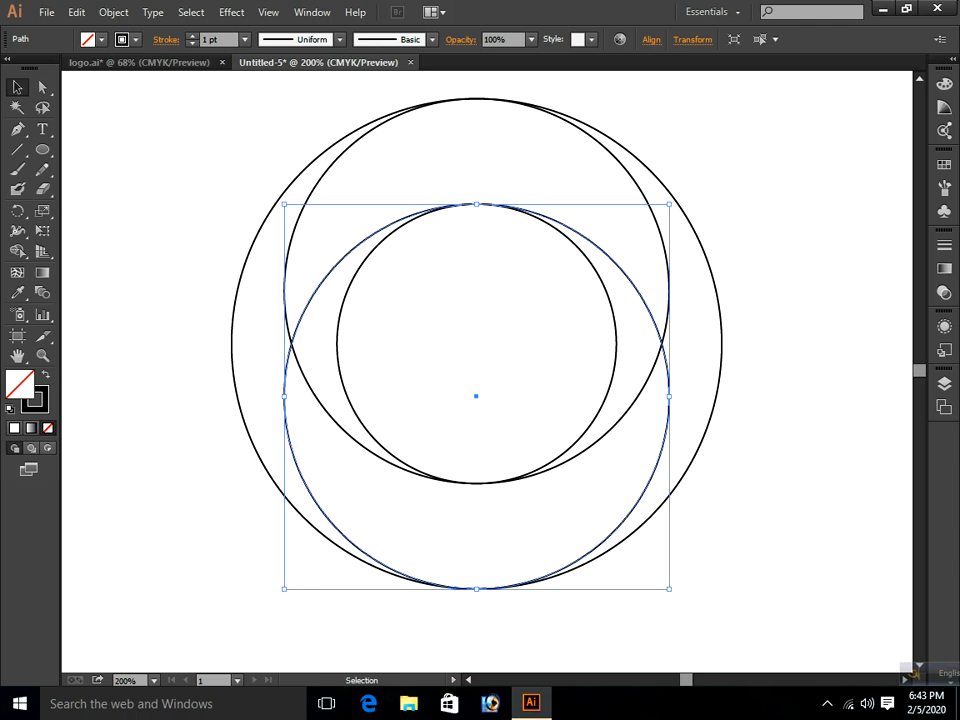
Duplicate the upper medium circle in place and move the copy until it touches the outer circle's left side and the inner circle's right side
left_click(660, 224)
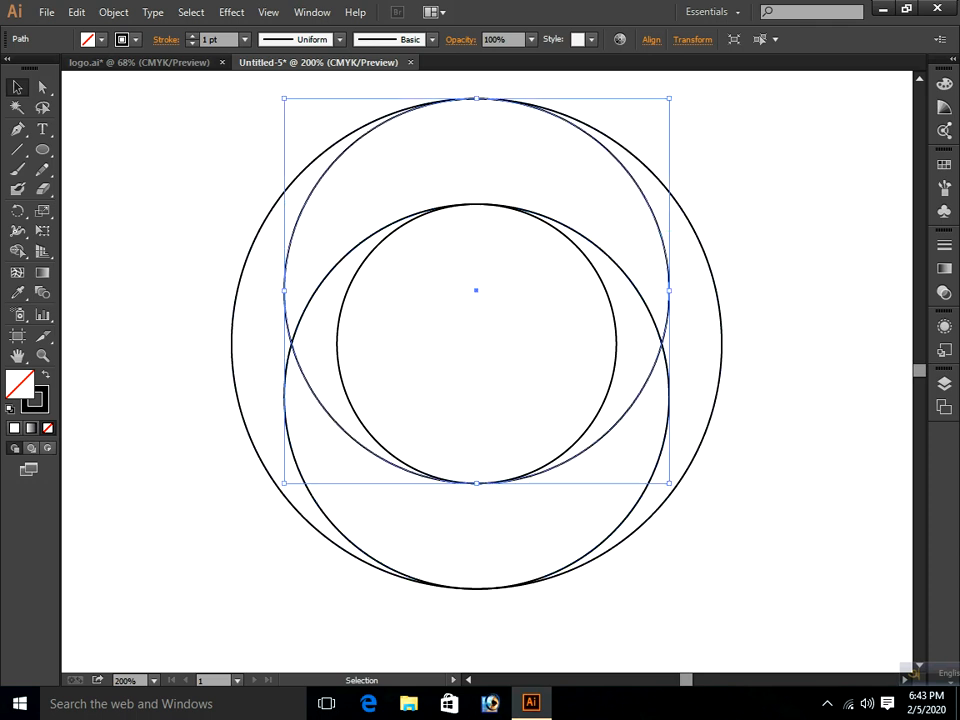
left_click(77, 12)
left_click(102, 92)
left_click(77, 12)
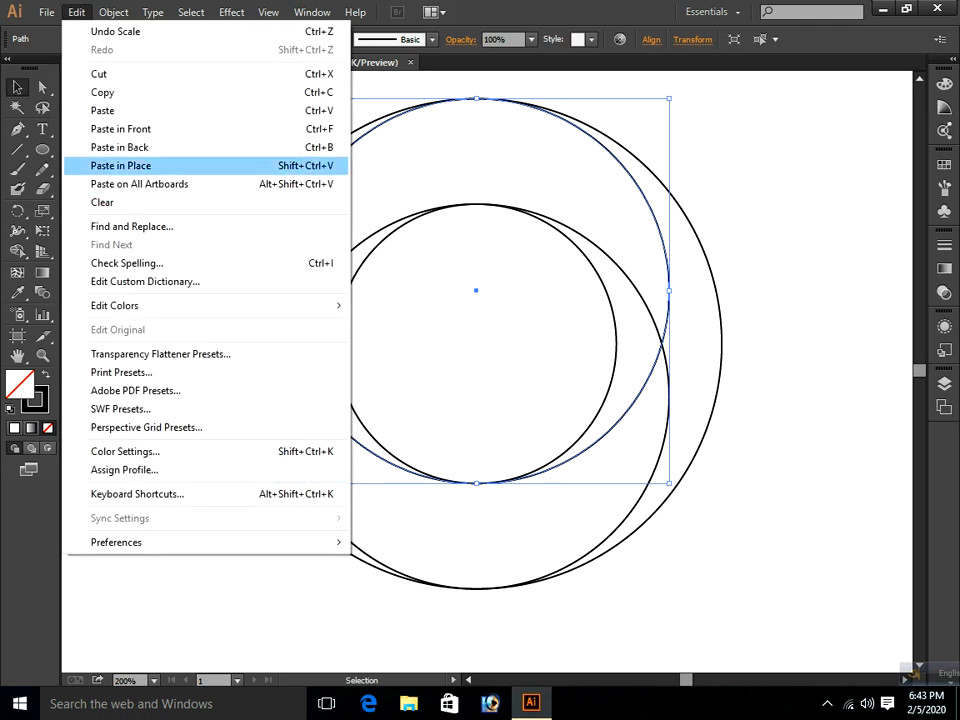
left_click(150, 165)
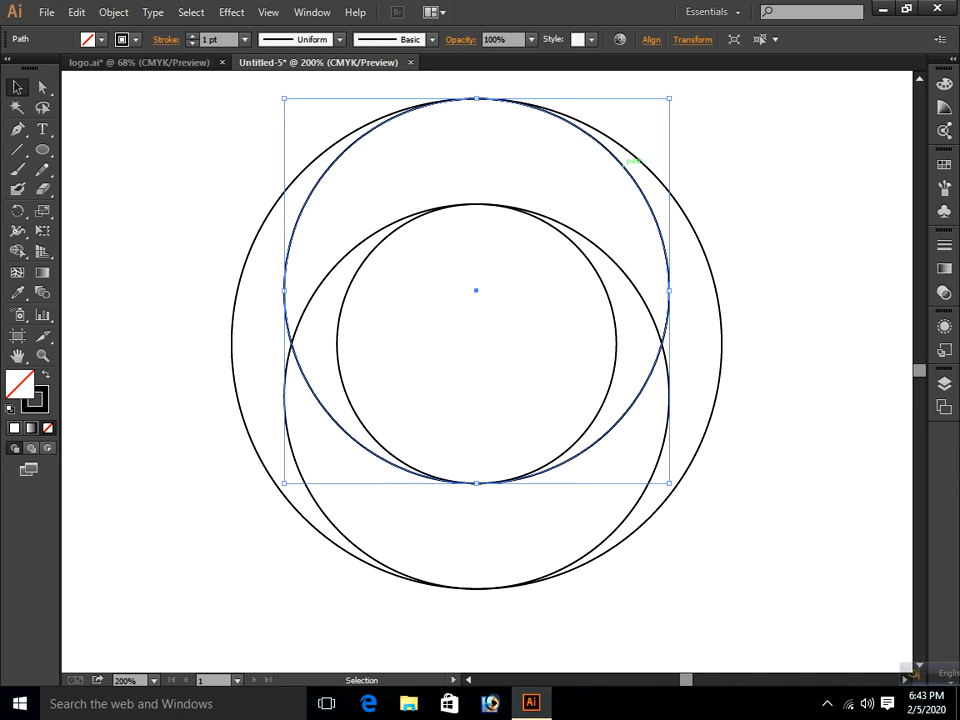
left_click_drag(630, 160, 587, 222)
left_click_drag(586, 224, 586, 224)
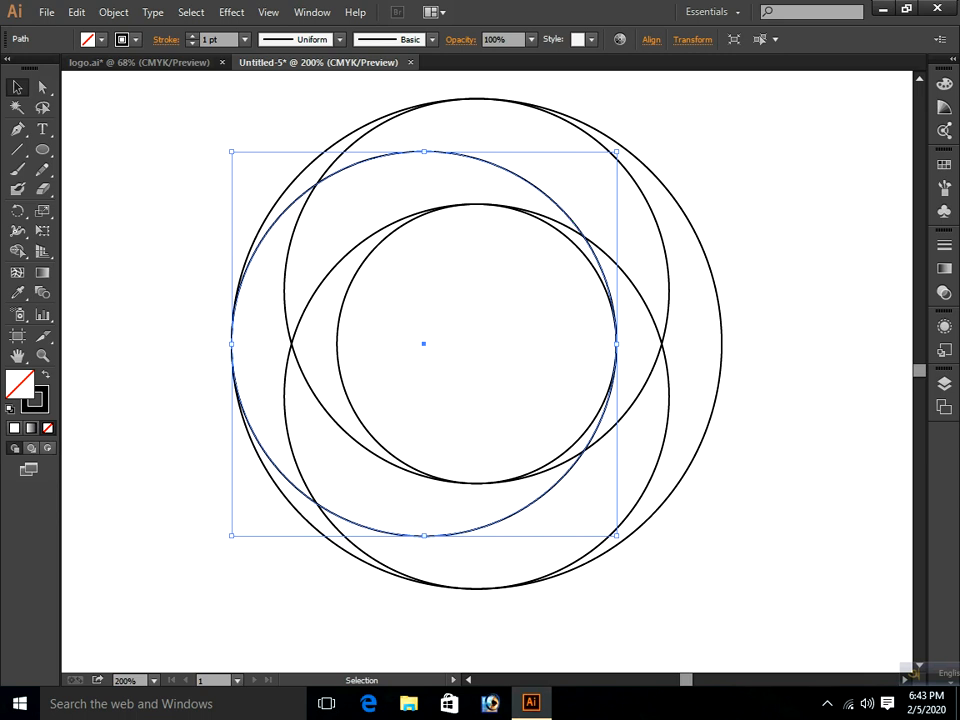
key("ctrl+shift+a")
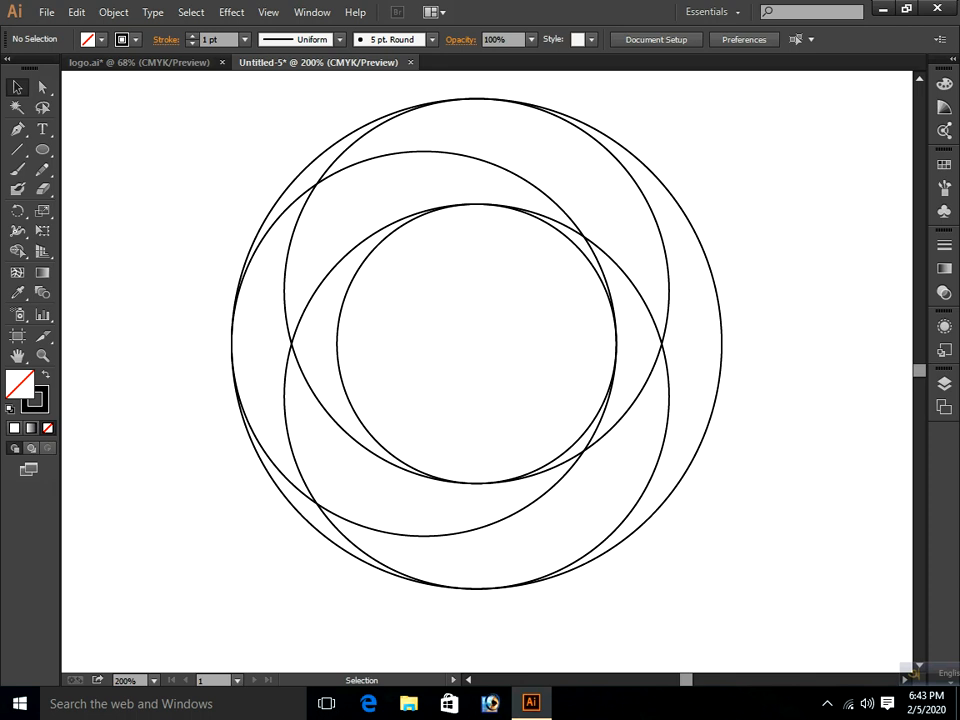
Move all five circles together straight up into the upper part of the artboard
left_click_drag(221, 122, 738, 512)
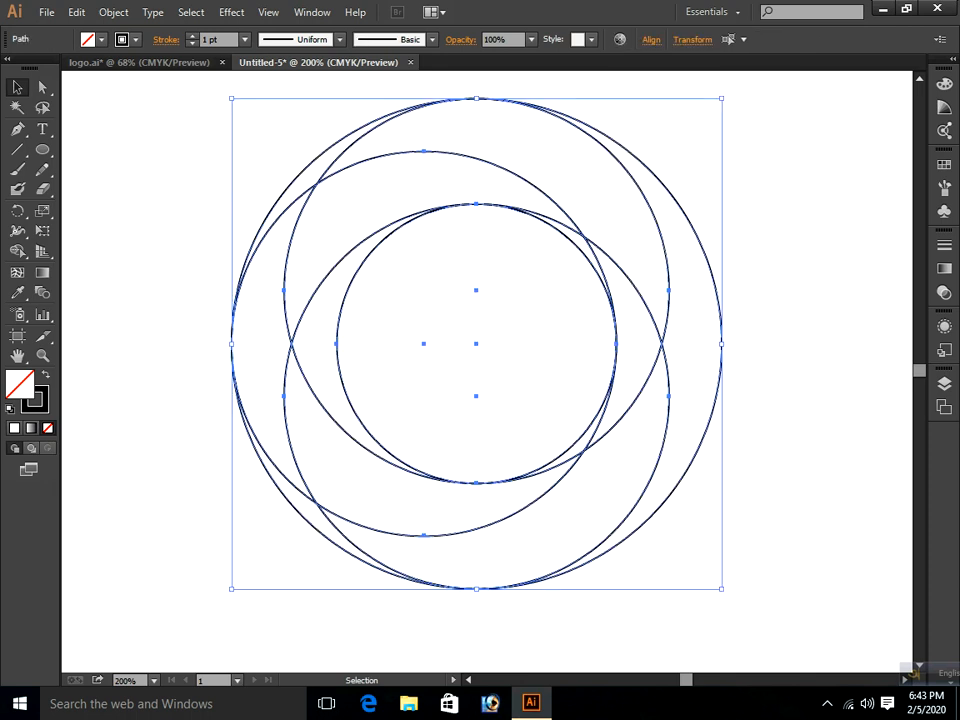
key("shift+m")
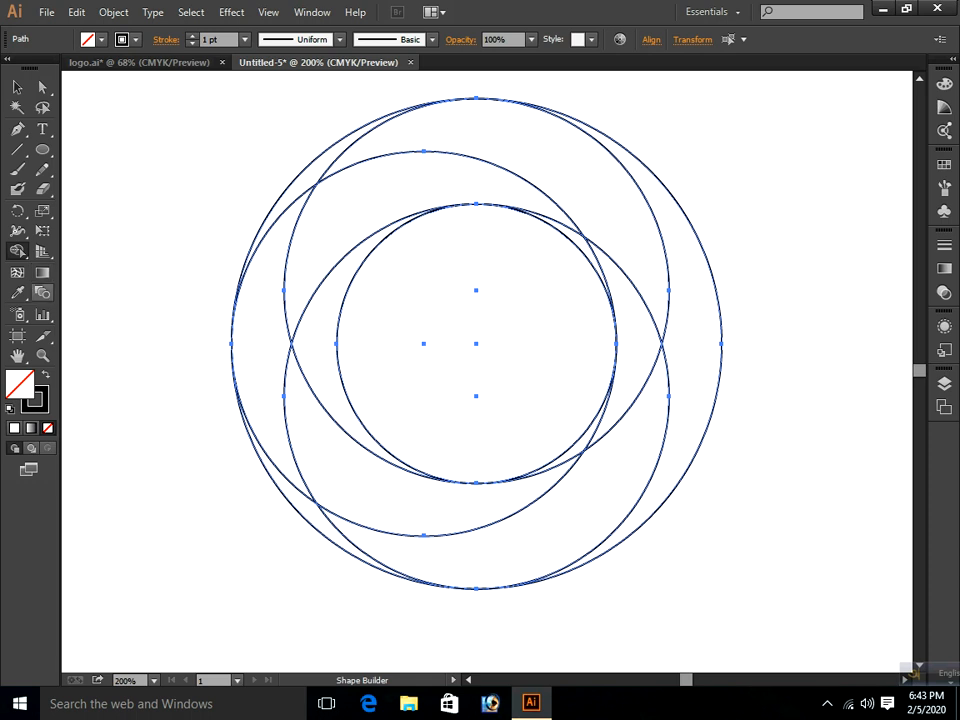
key("v")
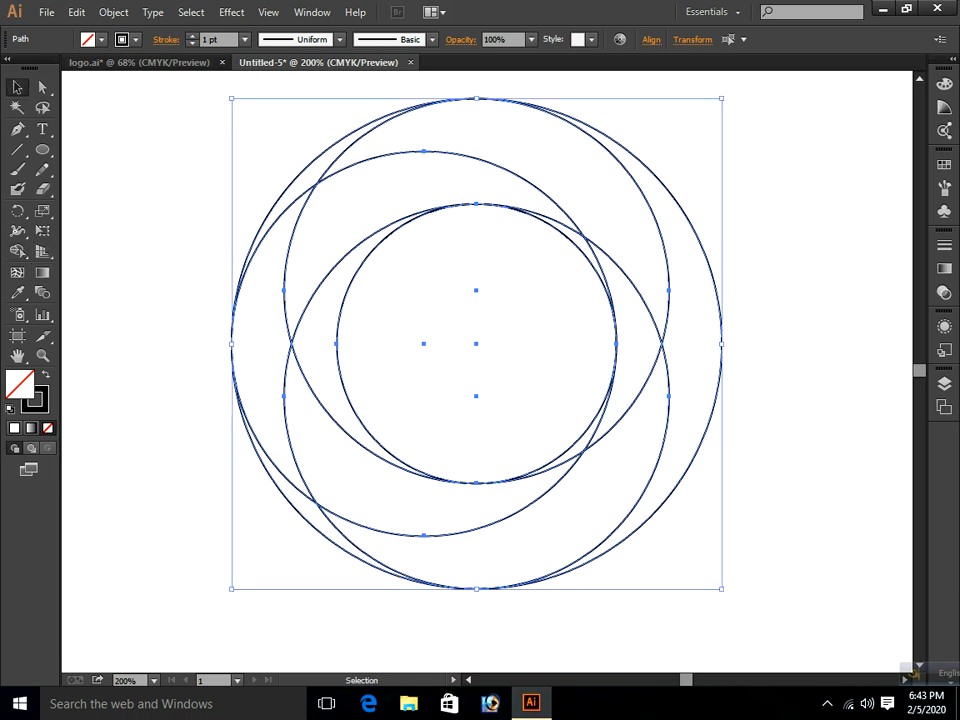
key("z")
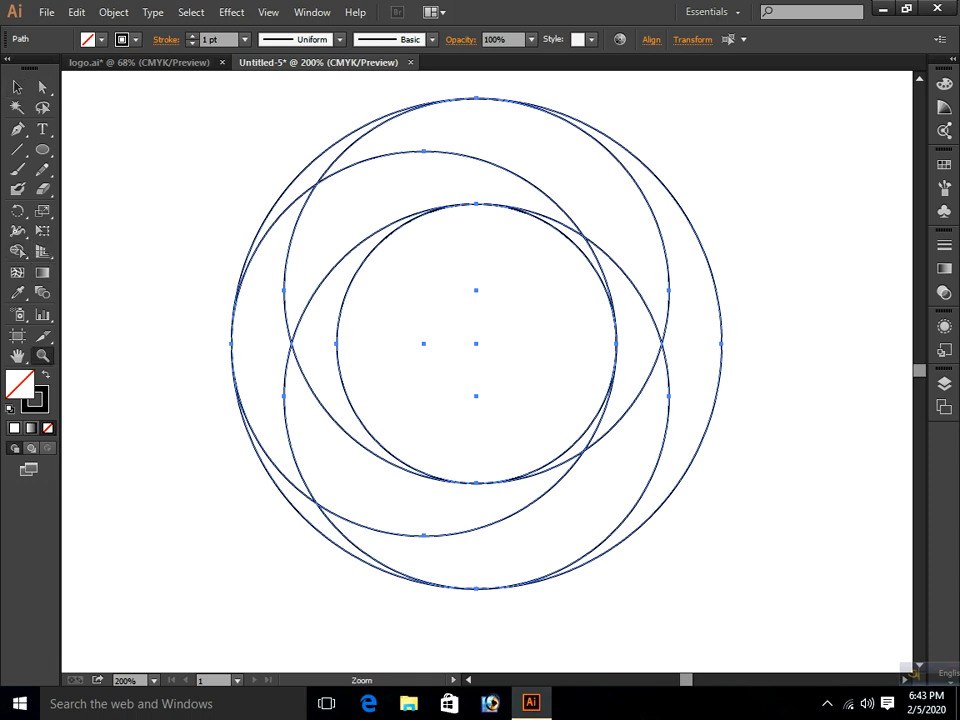
left_click(447, 284, "alt")
left_click(447, 284, "alt")
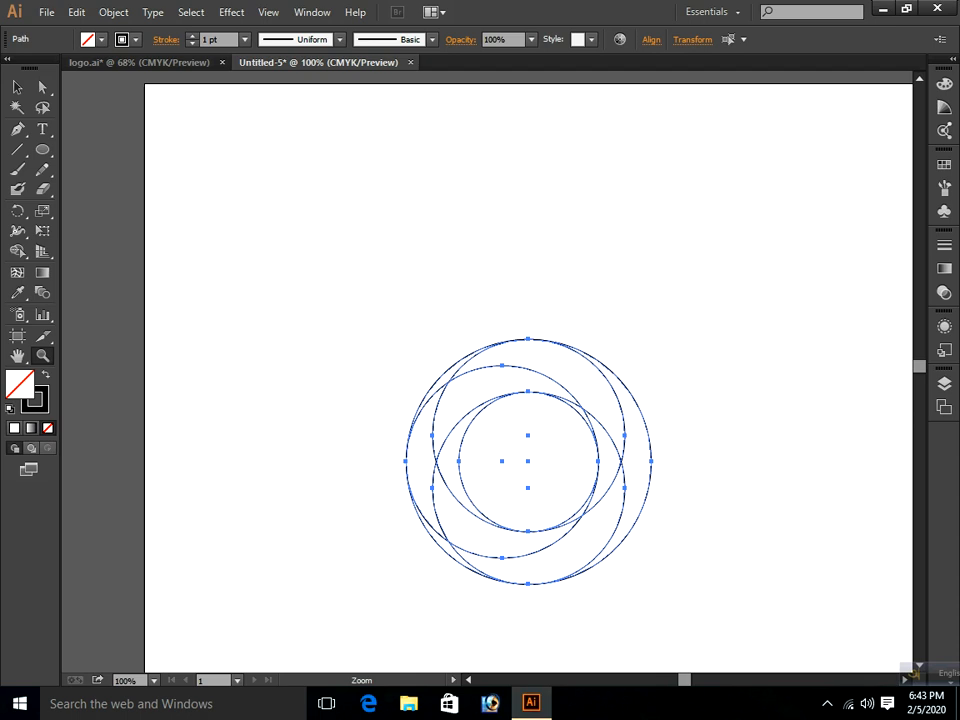
left_click(420, 326, "alt")
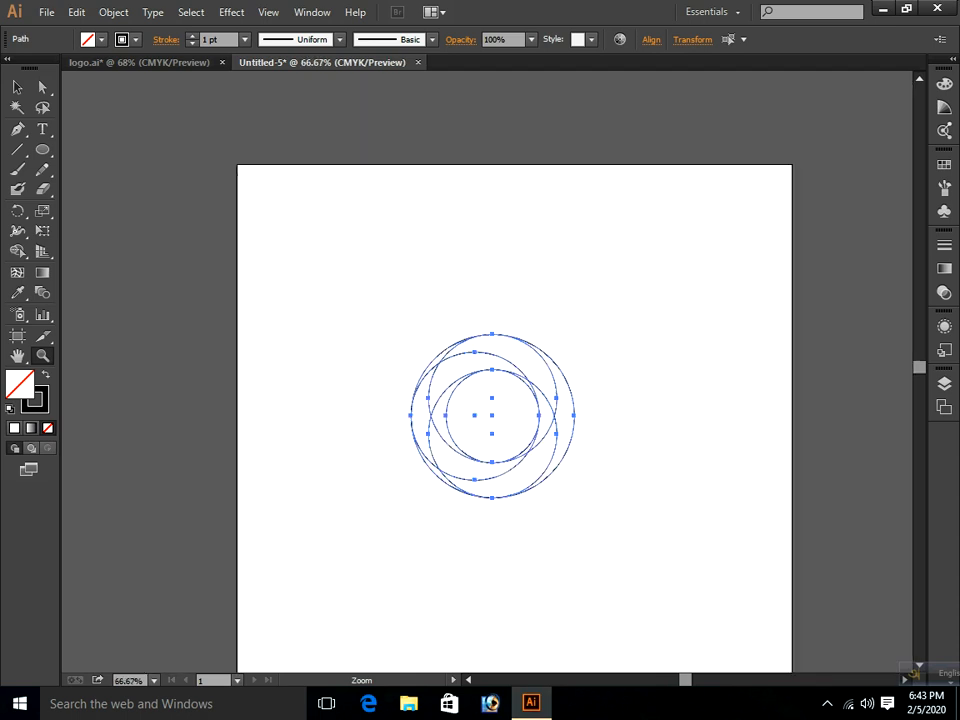
key("v")
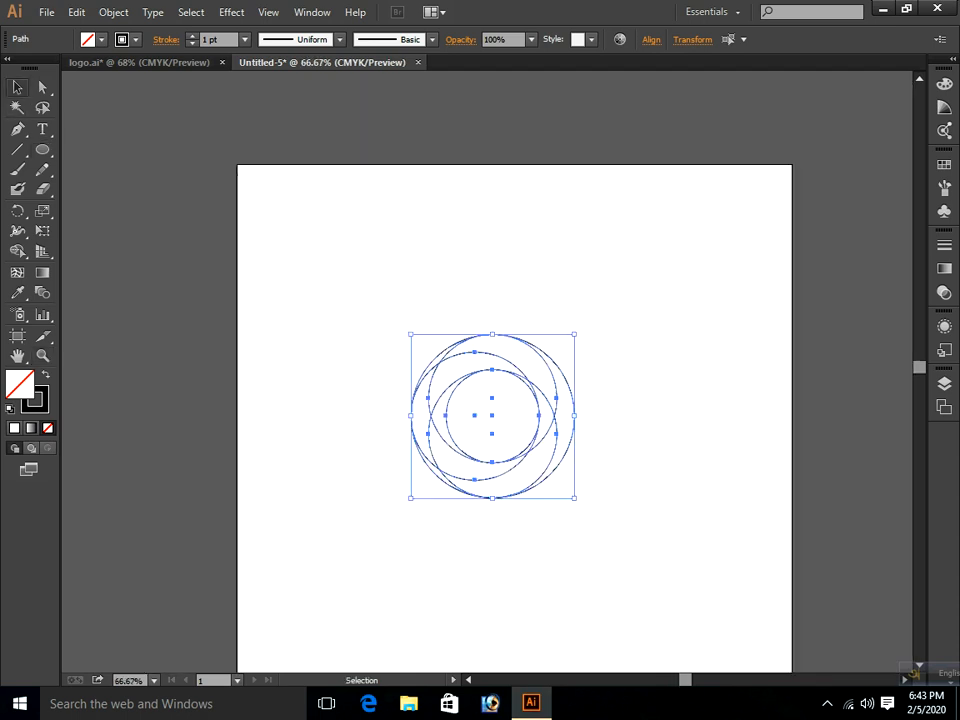
left_click_drag(556, 362, 556, 264)
Duplicate the five-circle ring in place and move the copy straight down until its top band overlaps the original's bottom band
key("alt+e")
key("Down")
key("Down")
key("Return")
key("alt+e")
key("Down")
key("Down")
key("Down")
key("Down")
key("Down")
key("Down")
key("Down")
key("Up")
key("Return")
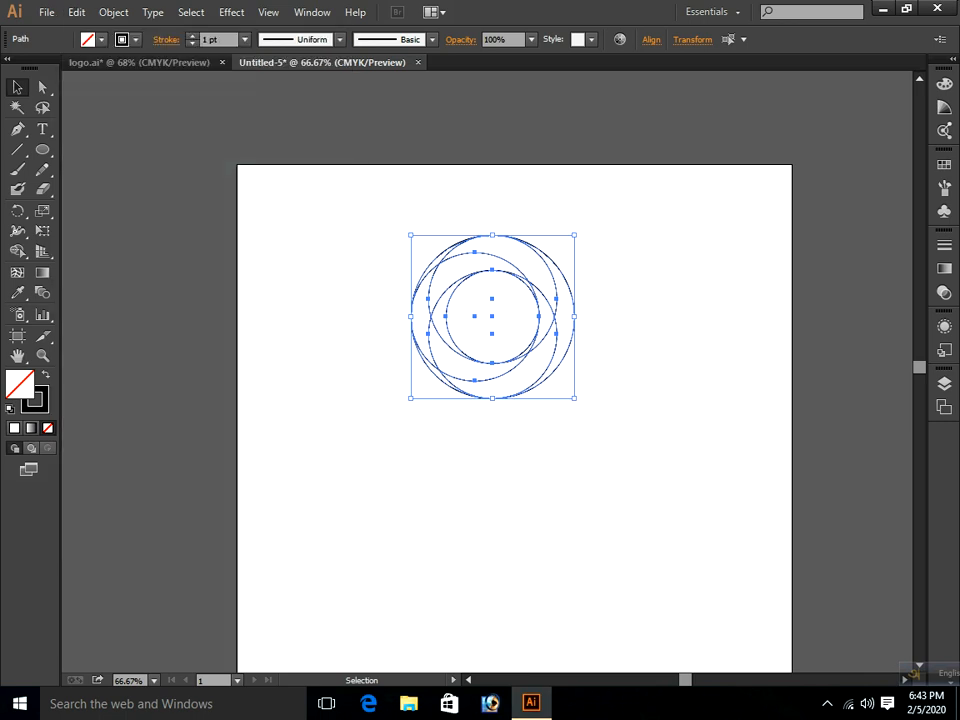
left_click_drag(494, 372, 494, 494)
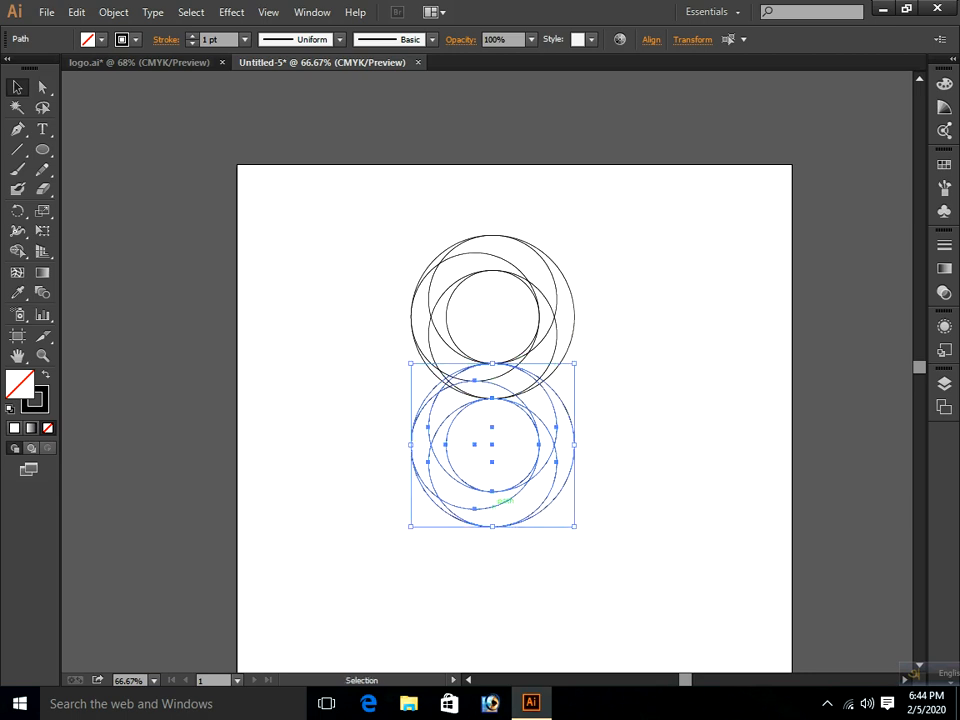
left_click(633, 420)
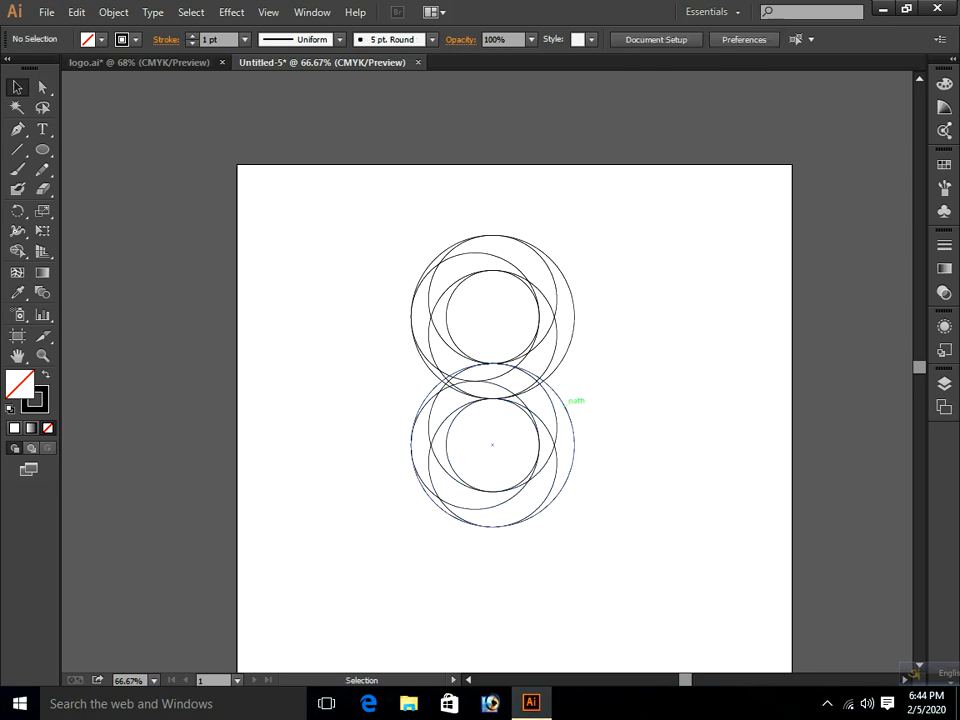
Rotate the lower five-circle ring 180° so its off-centre medium circle touches the outer circle's right side
left_click(562, 402)
left_click_drag(633, 452, 360, 482)
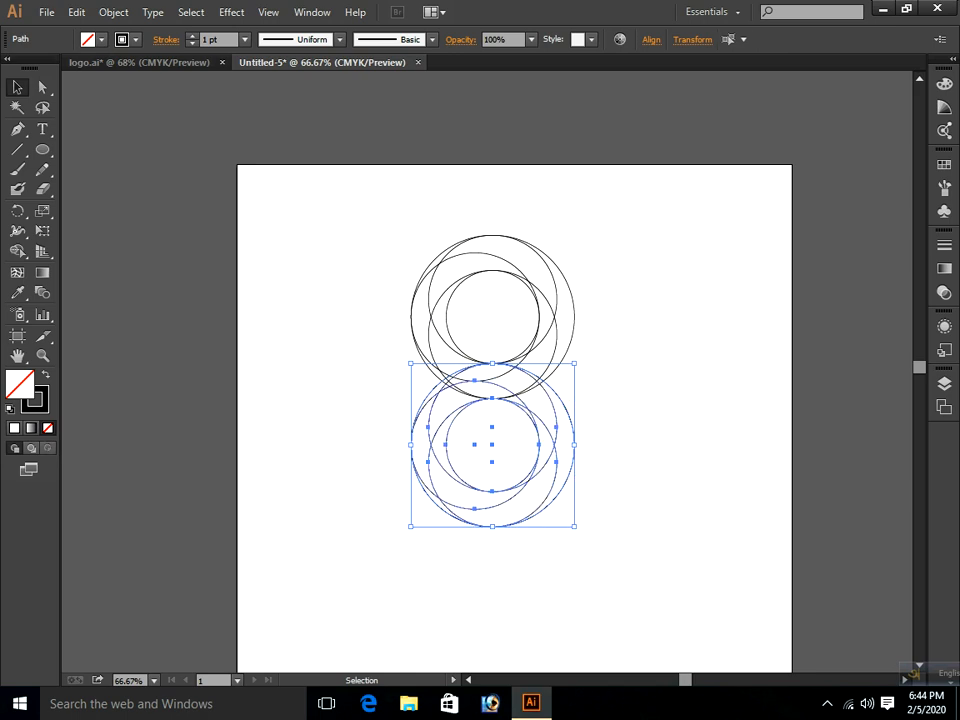
left_click_drag(604, 364, 461, 516)
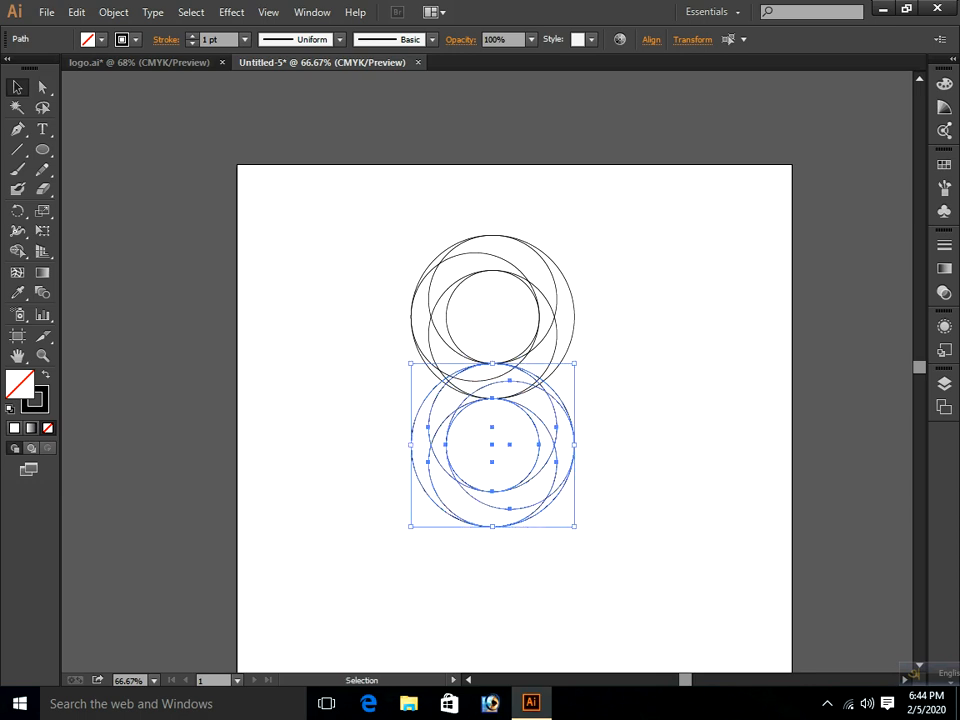
key("ctrl+shift+a")
Duplicate both rings in place and move the copy left, mostly off the artboard, as a spare
left_click_drag(582, 201, 436, 559)
left_click(76, 12)
left_click(100, 92)
left_click(76, 12)
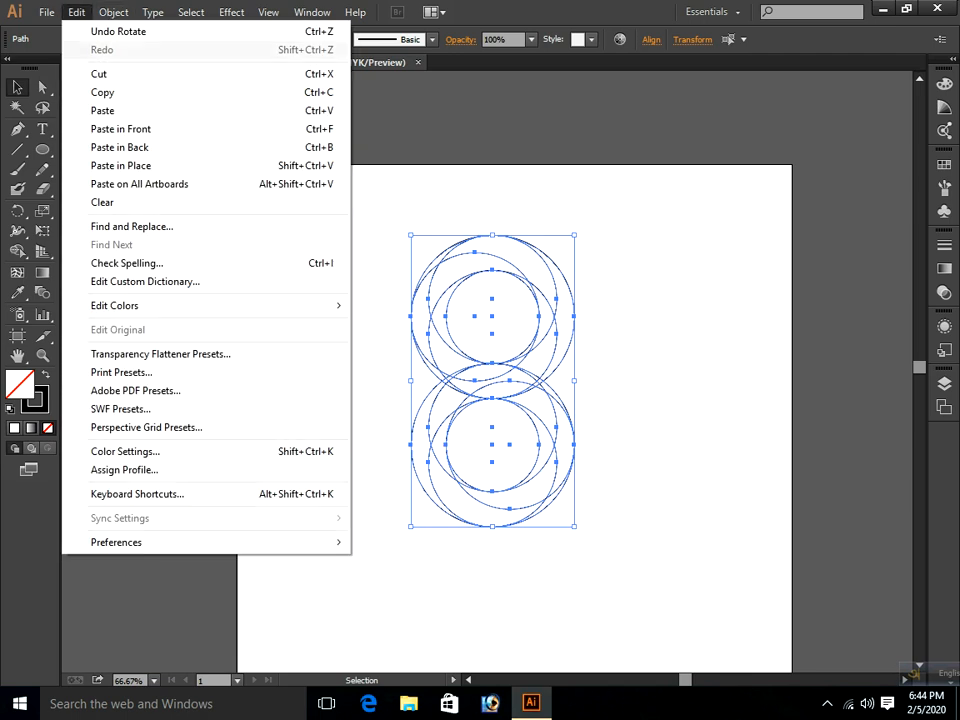
left_click(120, 165)
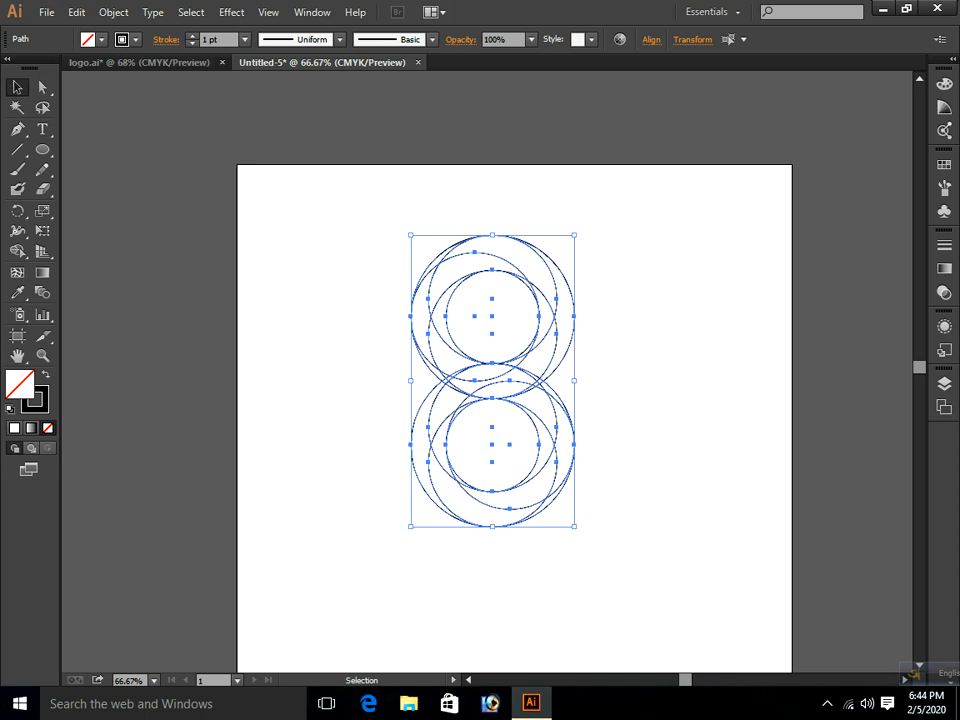
left_click_drag(465, 250, 155, 243)
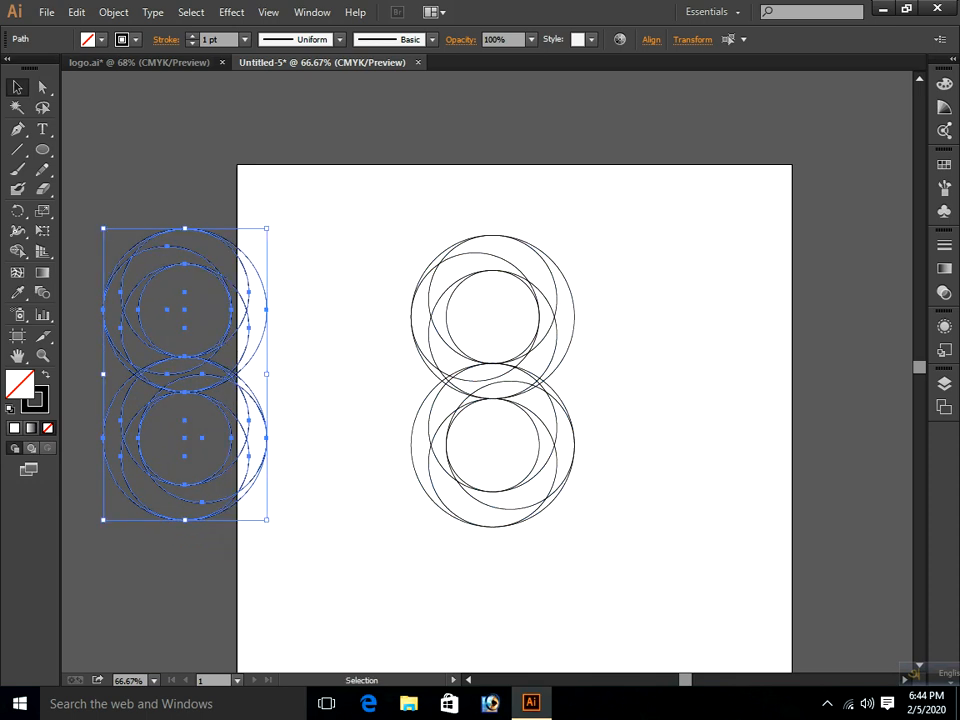
Merge the left-hand regions of the original figure's upper ring into one ribbon segment with Shape Builder
left_click_drag(596, 210, 386, 514)
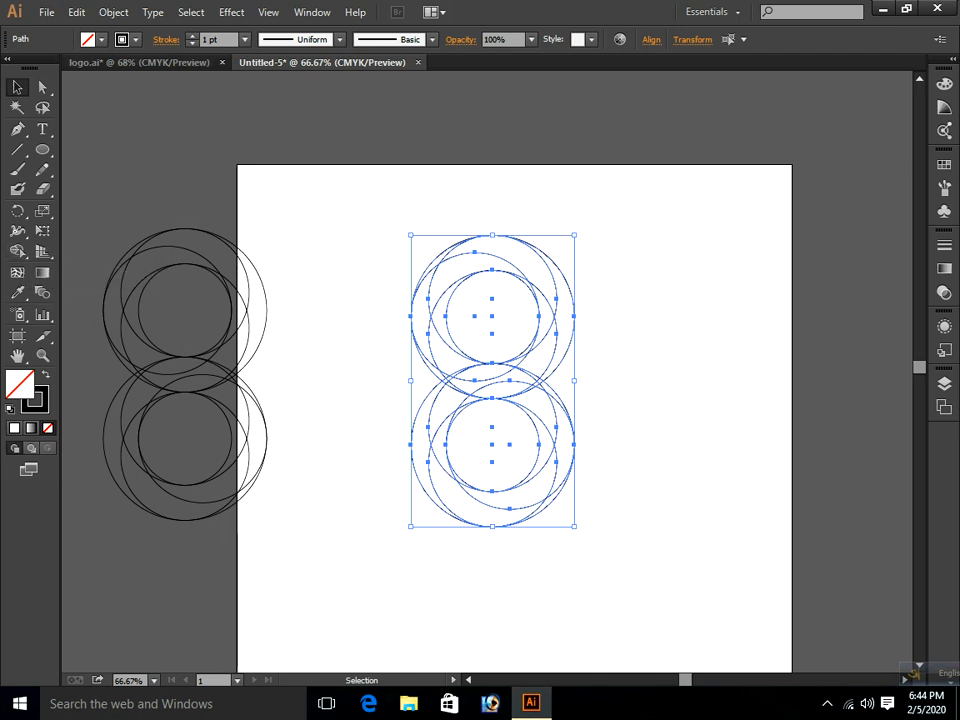
left_click(18, 252)
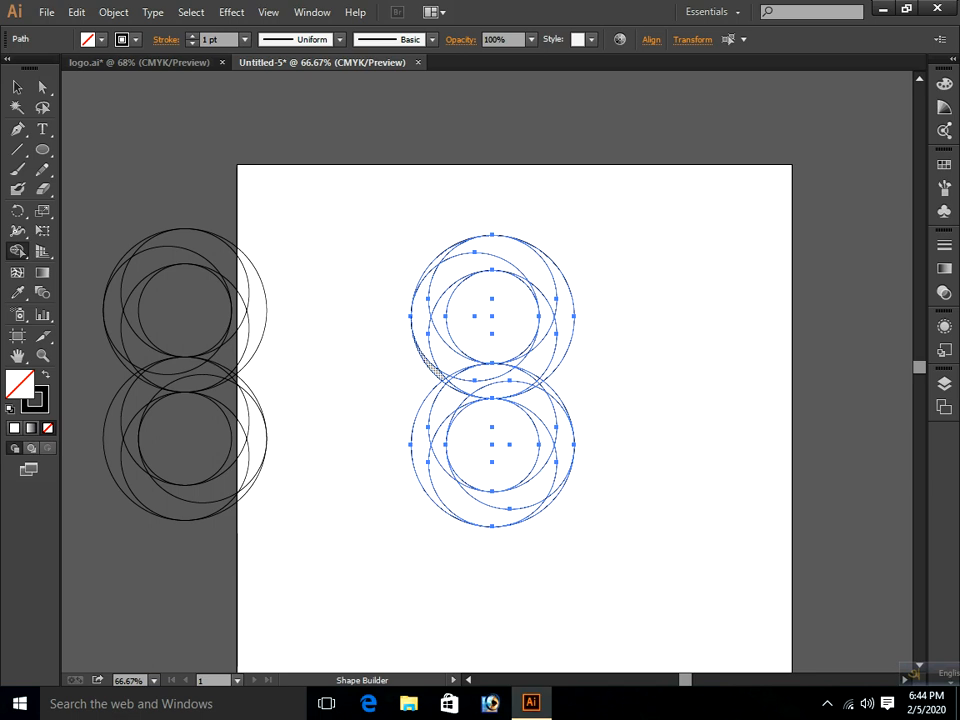
left_click(432, 369)
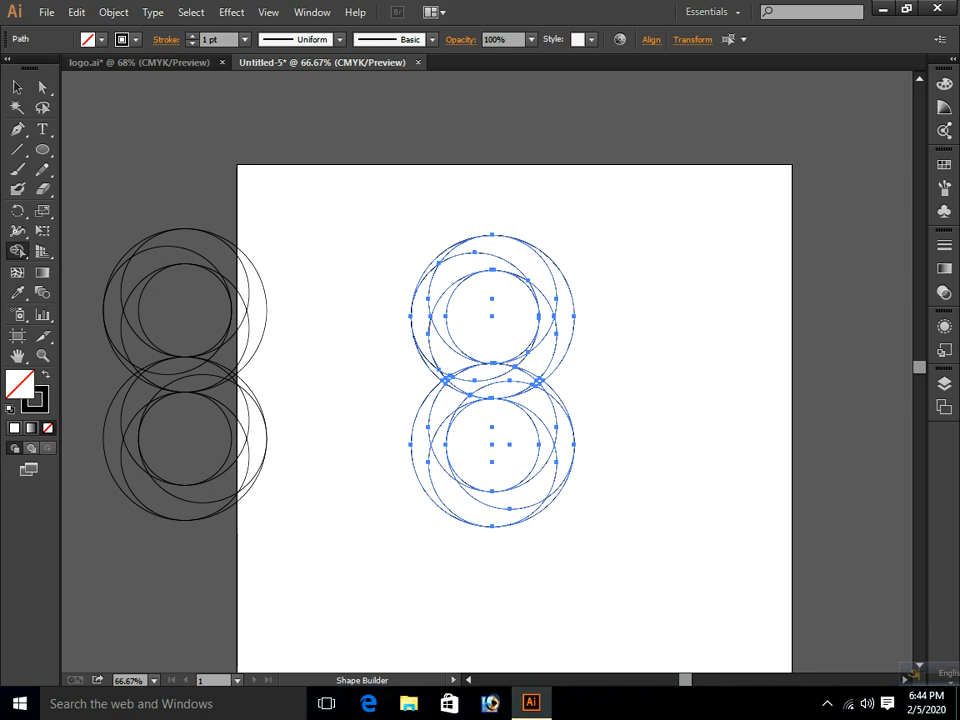
left_click_drag(419, 334, 431, 368)
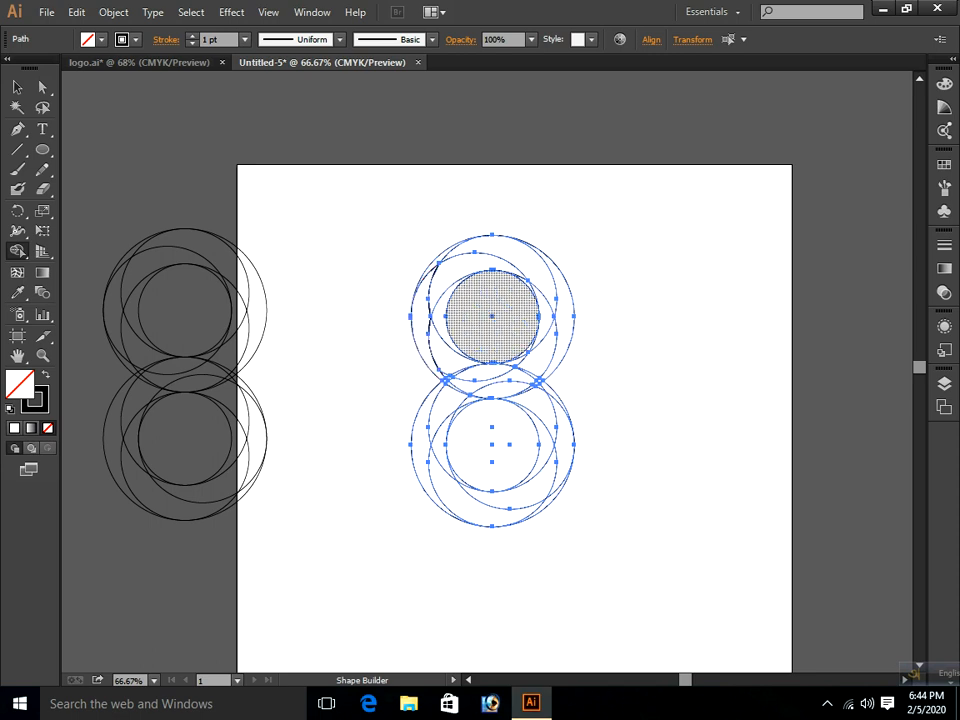
left_click_drag(422, 314, 429, 299)
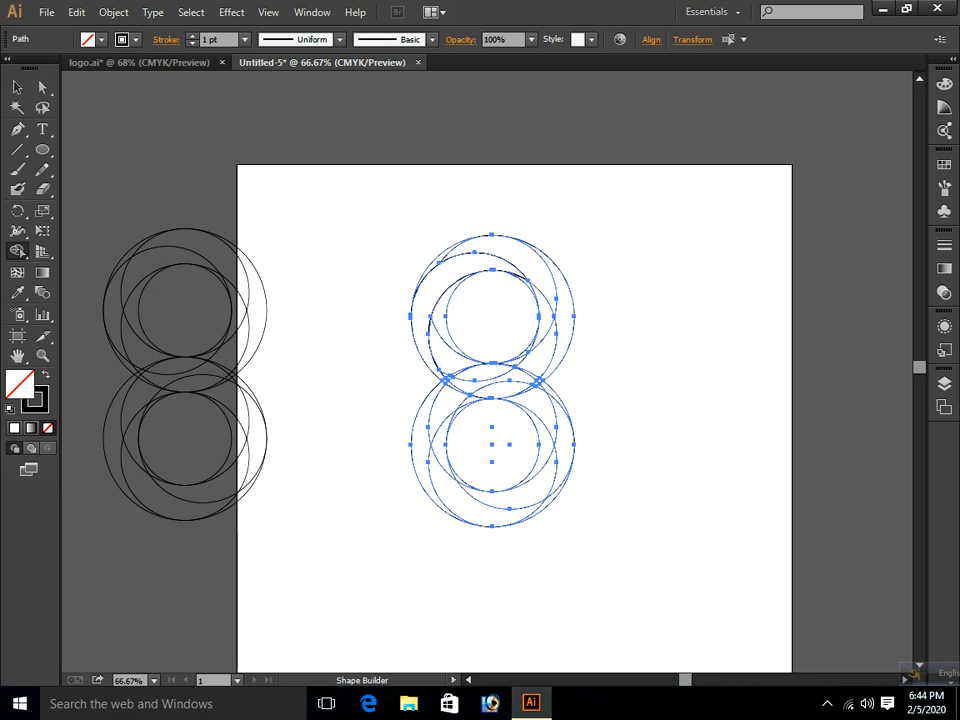
Merge the upper ring's top regions into a band curving to the right, and build the lower inner circle as its own shape
mouse_move(535, 262)
left_mouse_down()
mouse_move(470, 248)
mouse_move(428, 276)
left_mouse_up()
left_click_drag(500, 247, 545, 292)
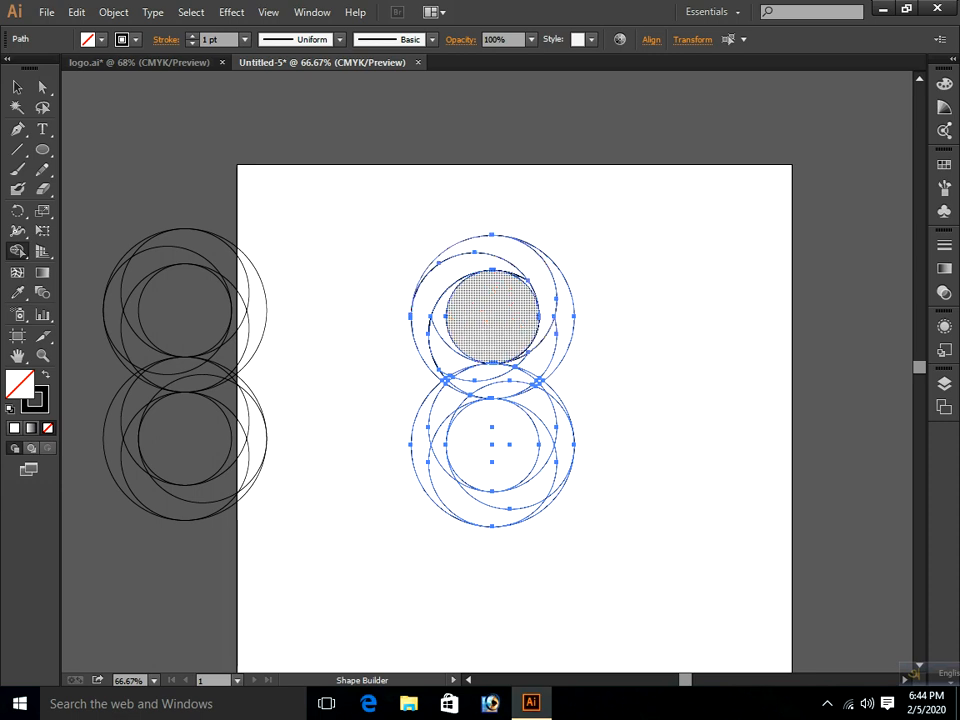
left_click(492, 444)
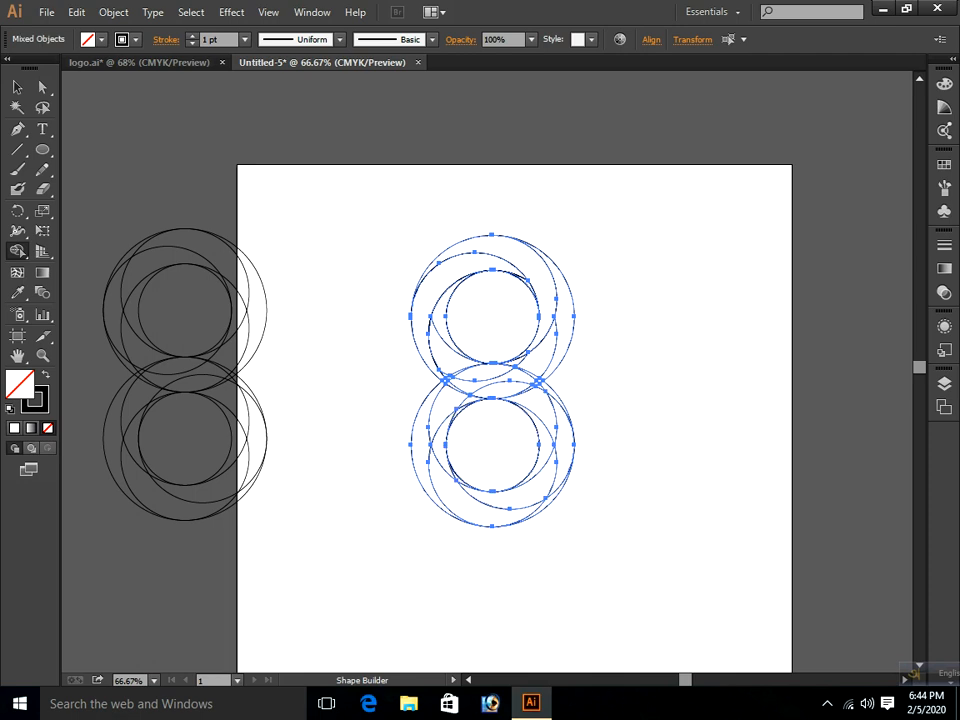
left_click(503, 266)
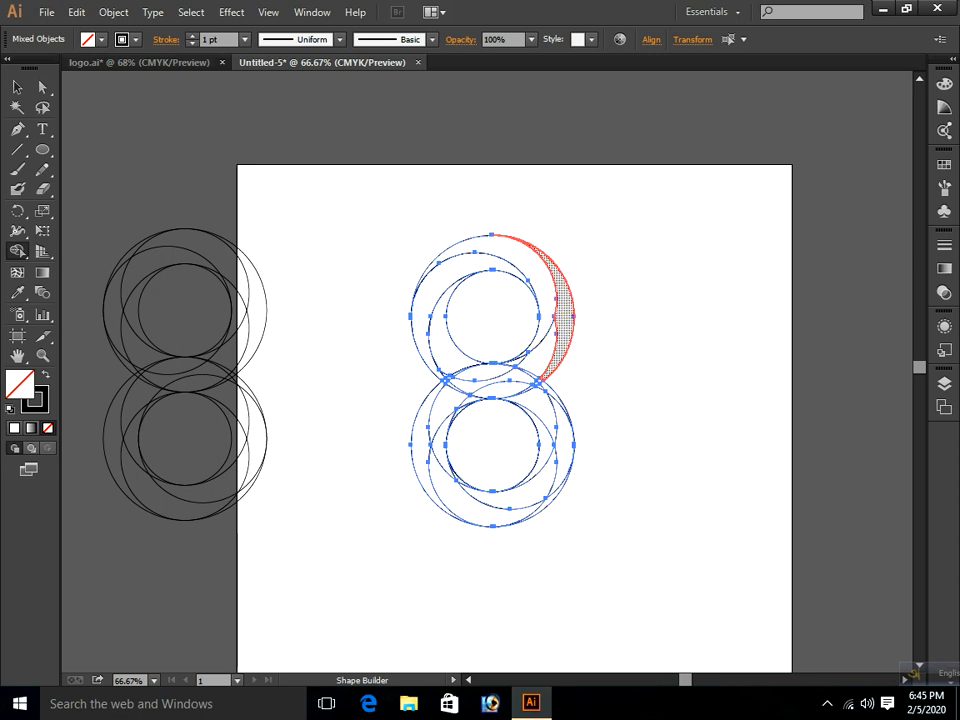
Merge the regions from the upper ring's right crescent through the central overlap to the lower ring's left crescent into one S-shaped ribbon
mouse_move(519, 368)
left_mouse_down()
mouse_move(475, 381)
mouse_move(544, 366)
mouse_move(505, 390)
left_mouse_up()
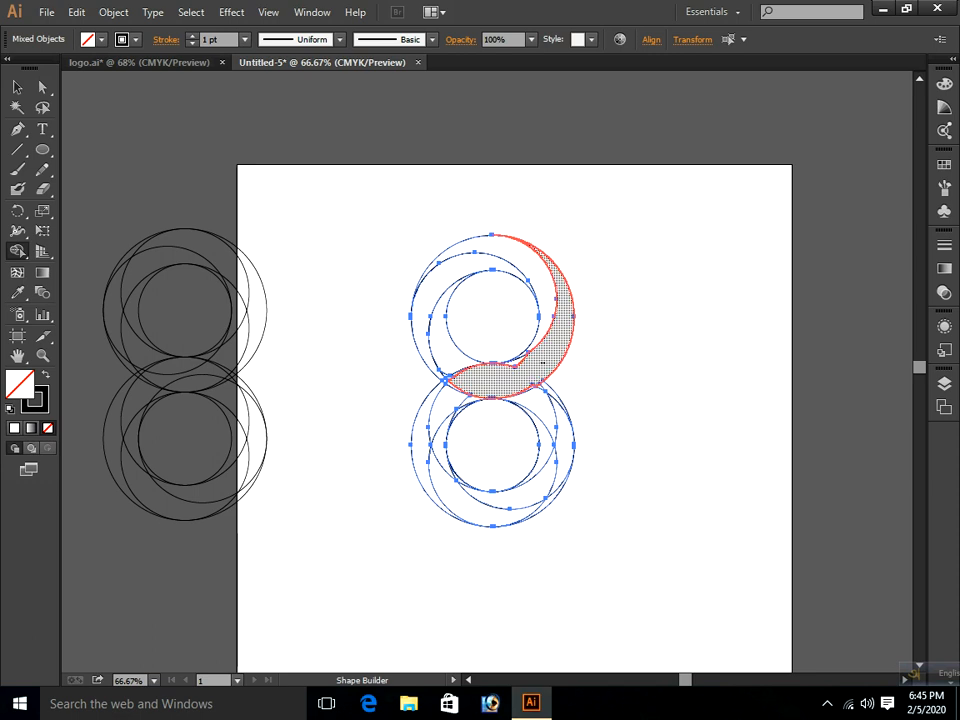
left_click_drag(526, 367, 433, 399)
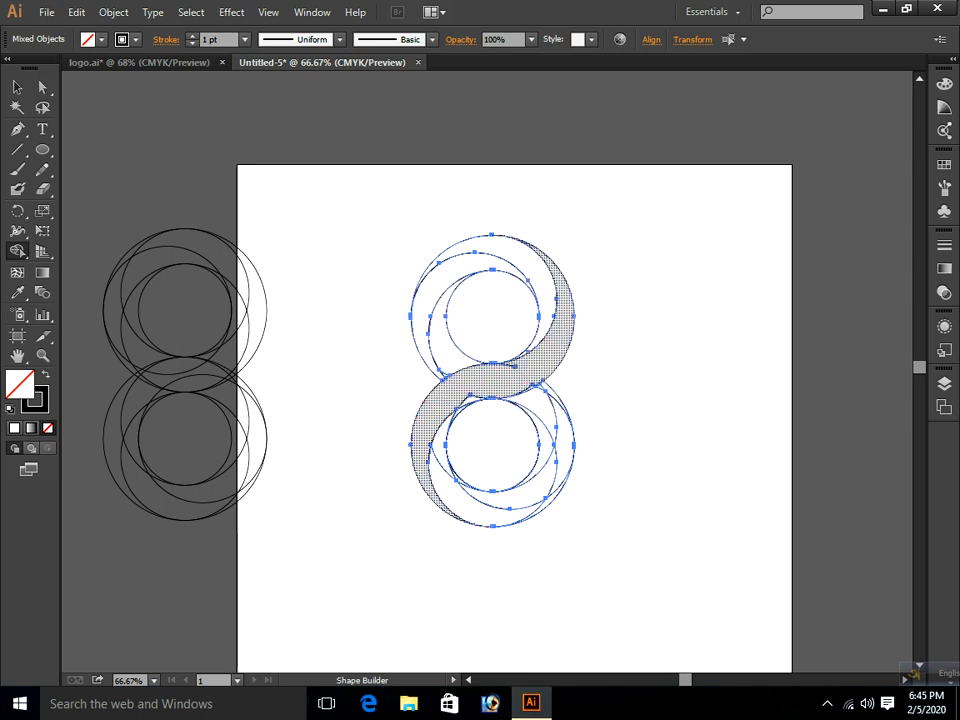
left_click_drag(469, 379, 470, 394)
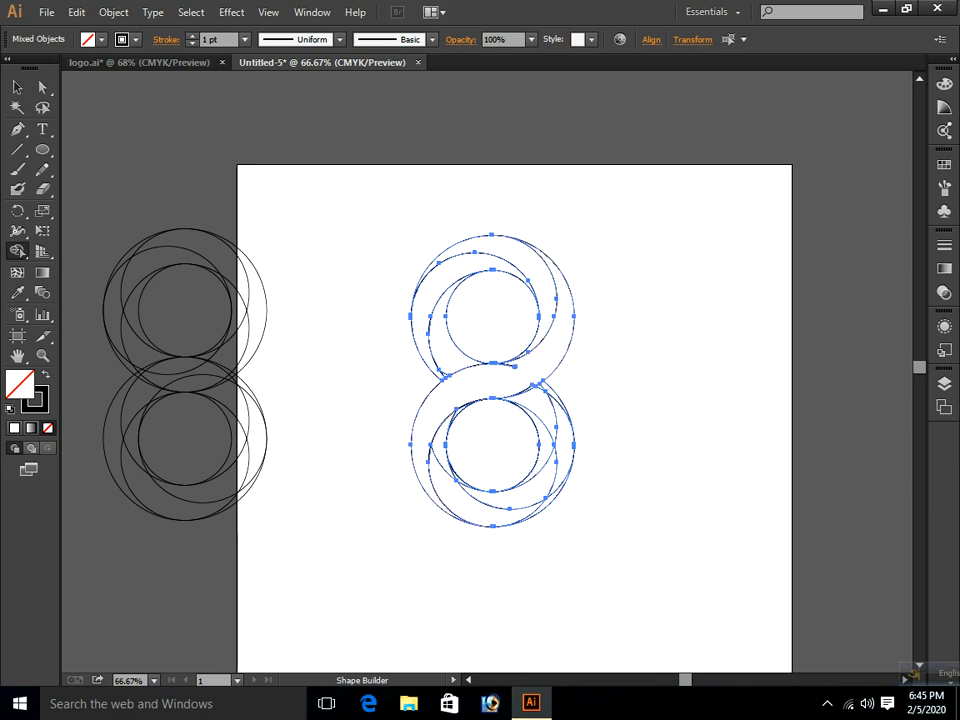
Build the upper ring's inner-left crescent and merge the lower ring's remaining bottom and right-hand regions into ribbon segments
left_click(440, 343)
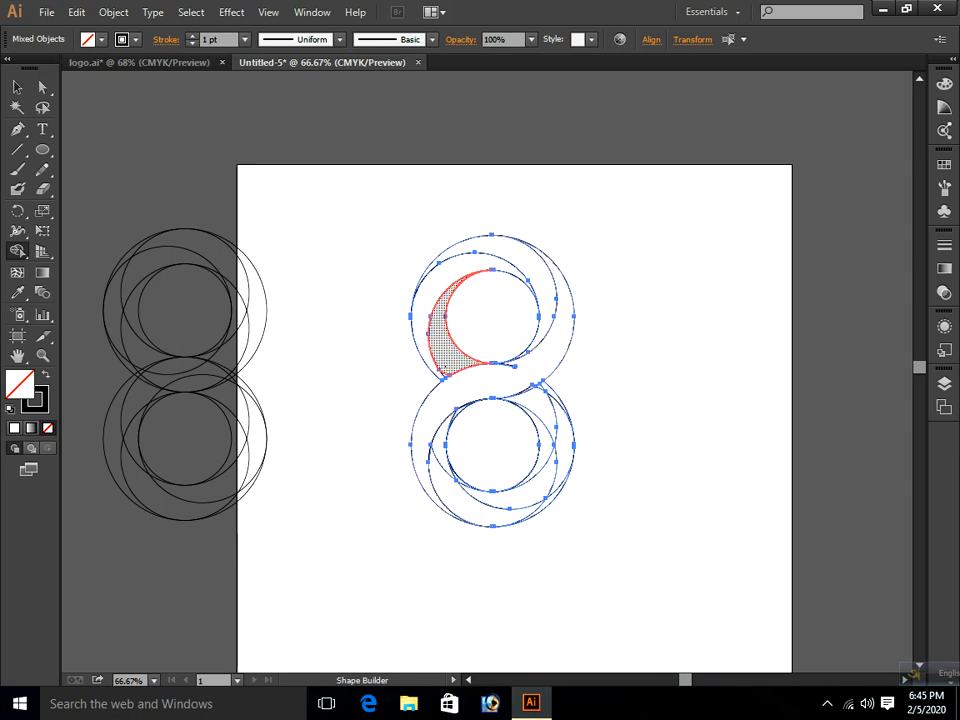
left_click(442, 373)
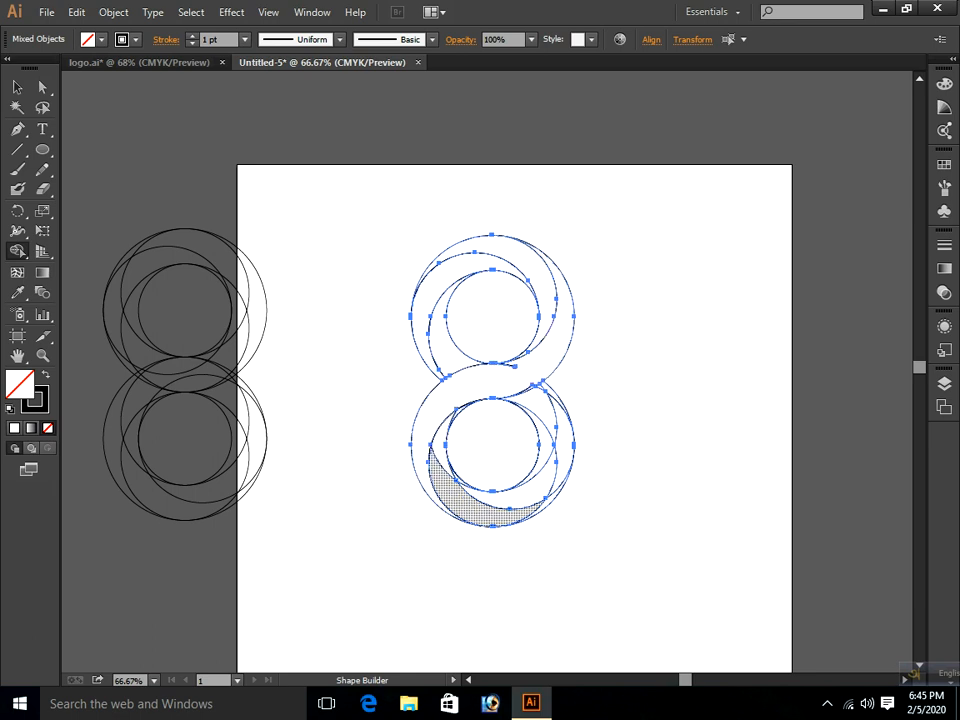
mouse_move(437, 441)
left_mouse_down()
mouse_move(460, 408)
mouse_move(456, 450)
mouse_move(444, 437)
mouse_move(465, 492)
mouse_move(492, 510)
mouse_move(525, 515)
mouse_move(562, 463)
left_mouse_up()
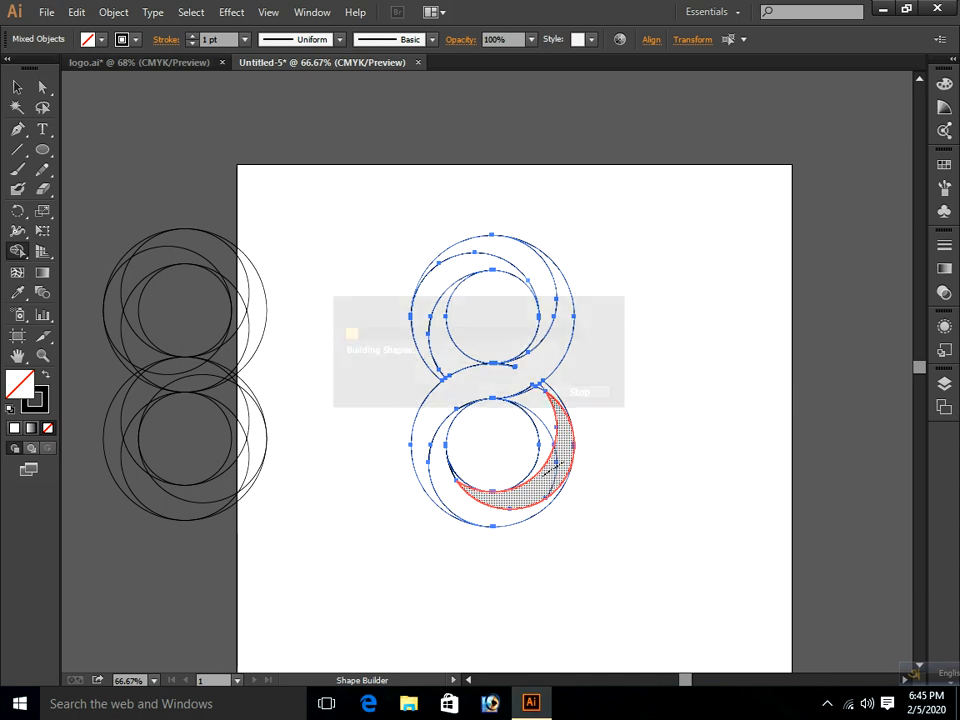
mouse_move(543, 386)
left_mouse_down()
mouse_move(552, 447)
mouse_move(540, 432)
mouse_move(563, 412)
mouse_move(564, 432)
left_mouse_up()
left_click_drag(512, 493, 484, 508)
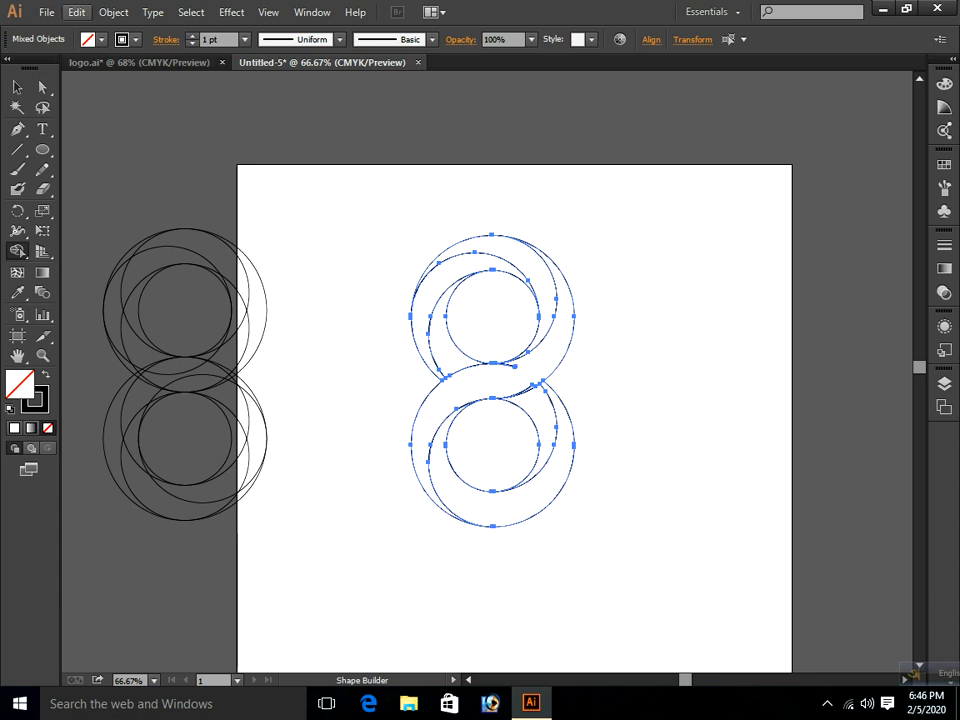
Undo the last merge in the lower ring, and try to merge the stray slivers at the central crossing into the S-shaped ribbon
left_click(77, 12)
left_click(118, 31)
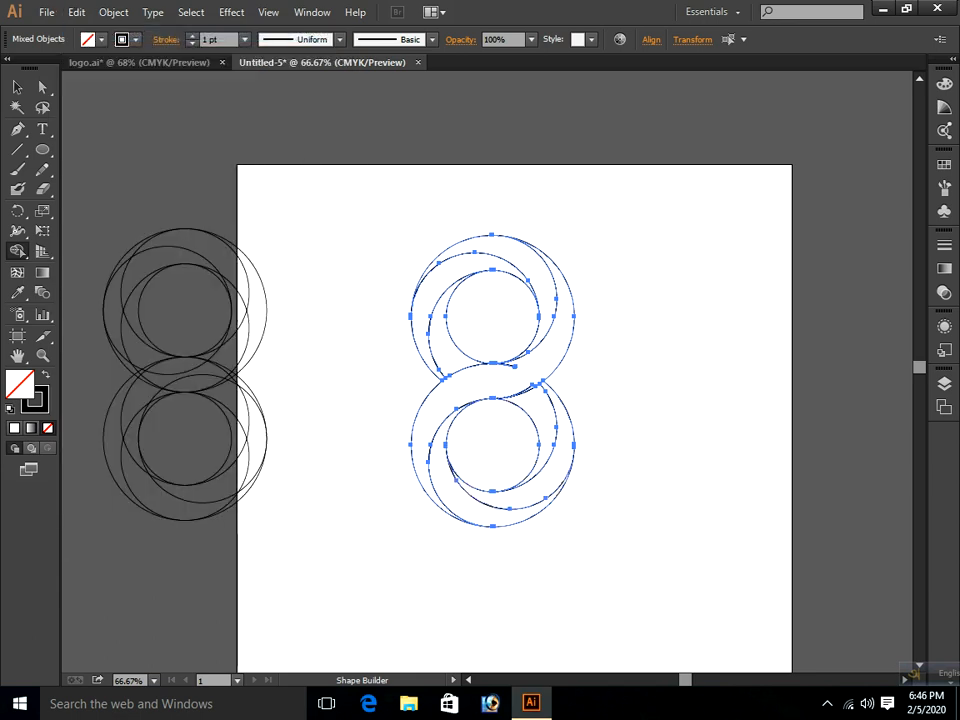
left_click(515, 367)
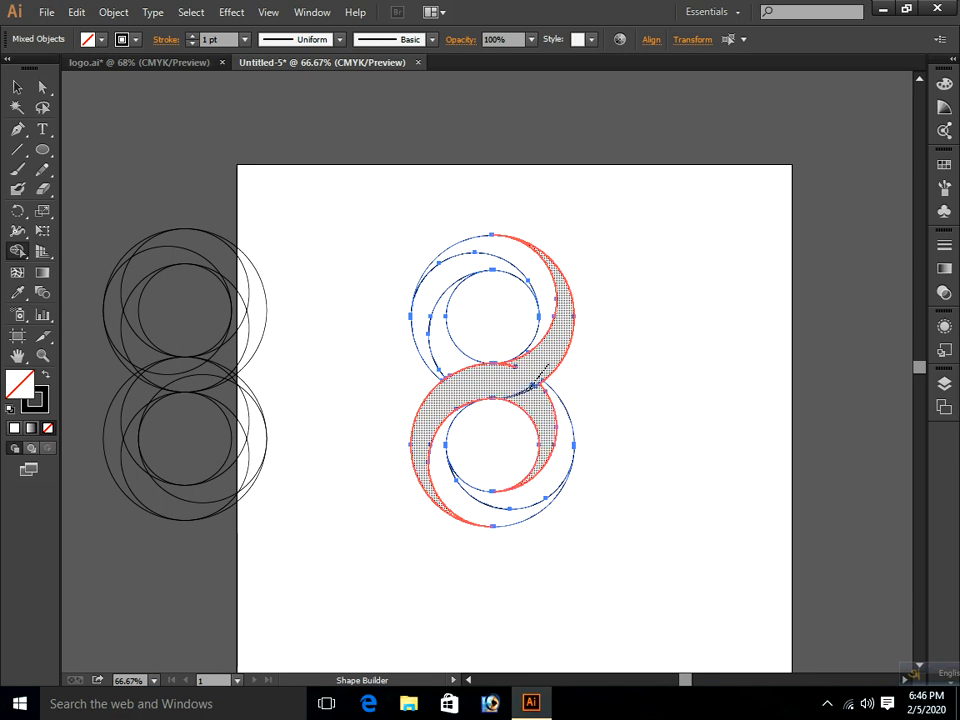
left_click_drag(548, 365, 530, 386)
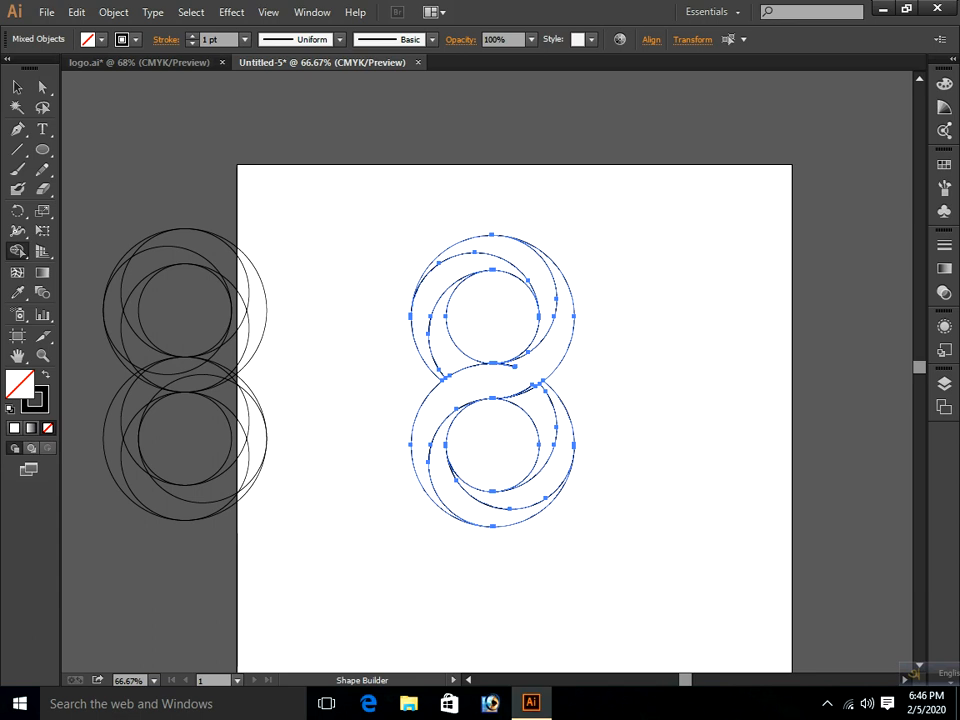
left_click(17, 87)
key("ctrl+shift+a")
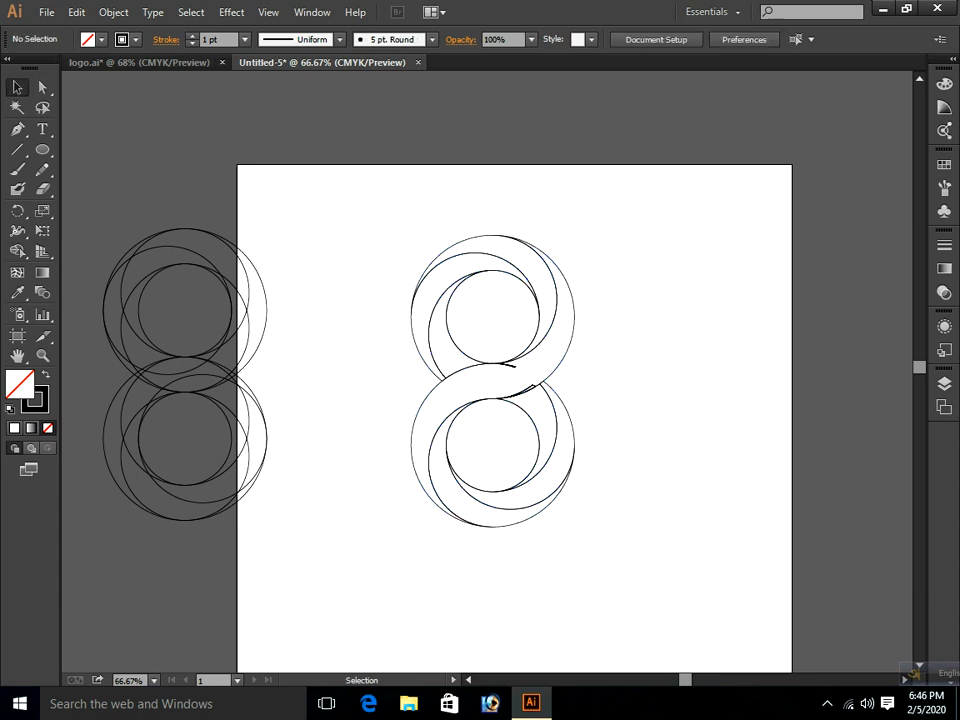
In Outline view, merge the stray slivers along both edges of the central crossing into the S-shaped ribbon with Shape Builder
key("a")
key("ctrl+y")
key("v")
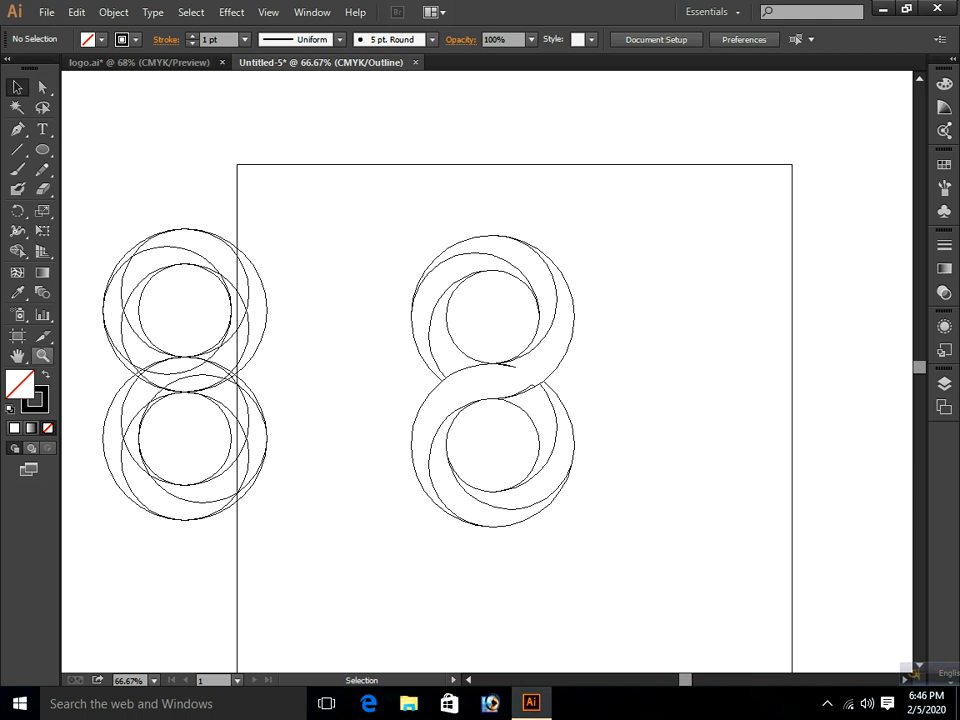
left_click(42, 355)
left_click(503, 355)
left_click(506, 373)
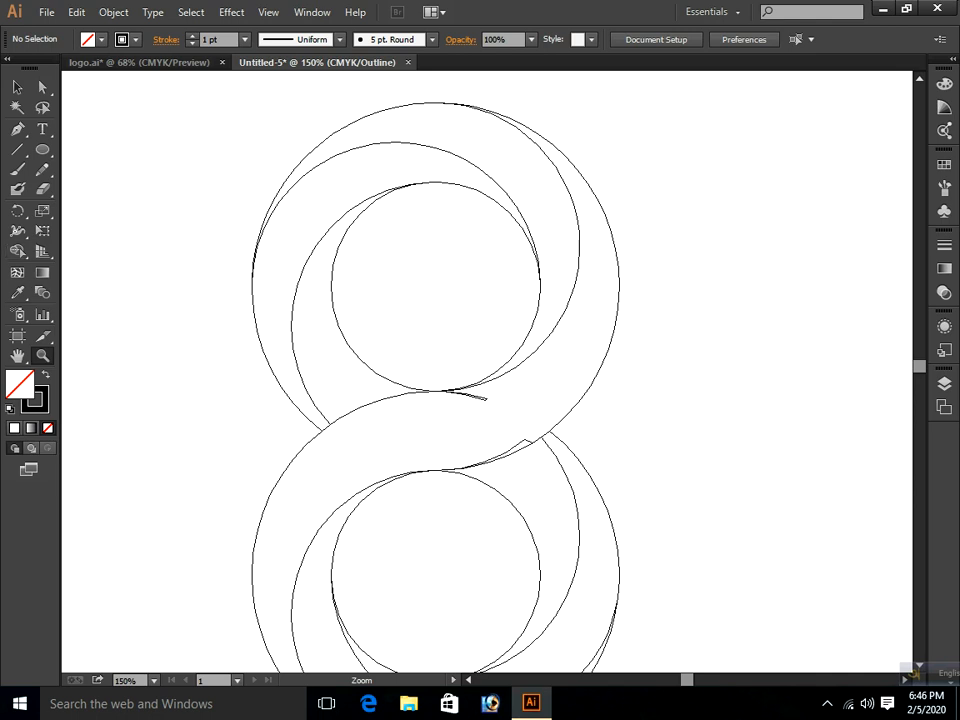
left_click(17, 87)
left_click_drag(663, 137, 249, 640)
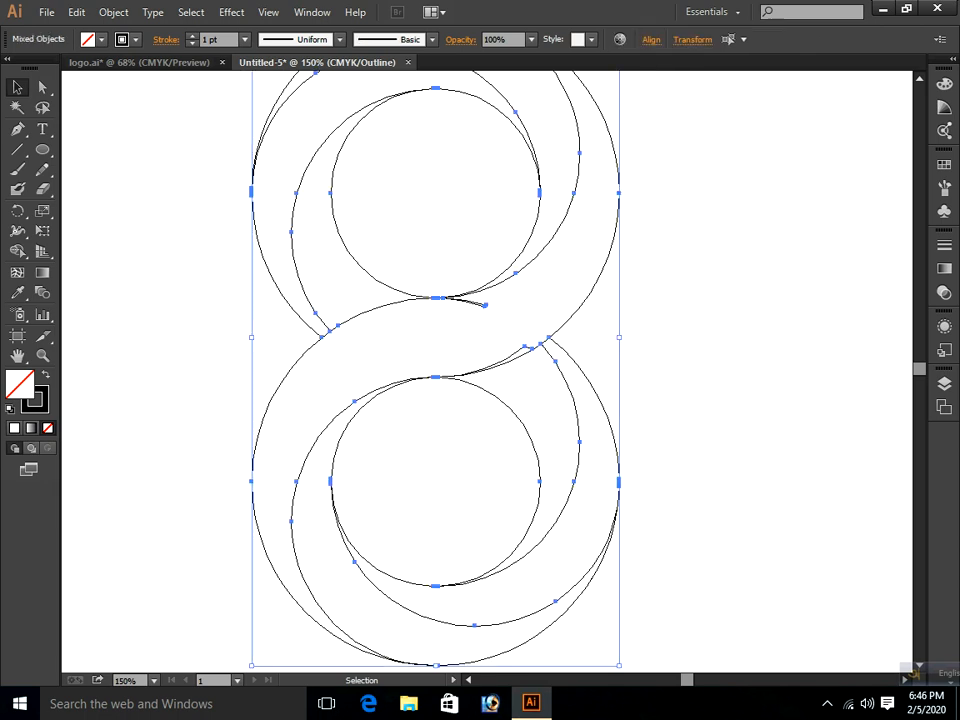
key("shift+m")
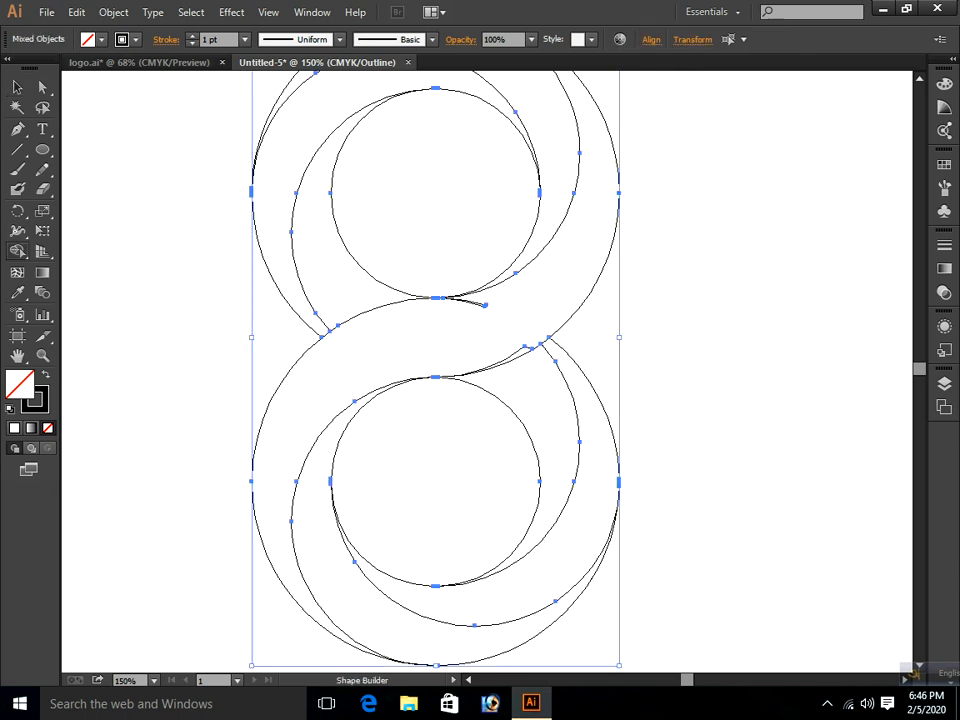
mouse_move(555, 304)
left_mouse_down()
mouse_move(530, 341)
mouse_move(436, 379)
left_mouse_up()
left_click_drag(420, 316, 488, 303)
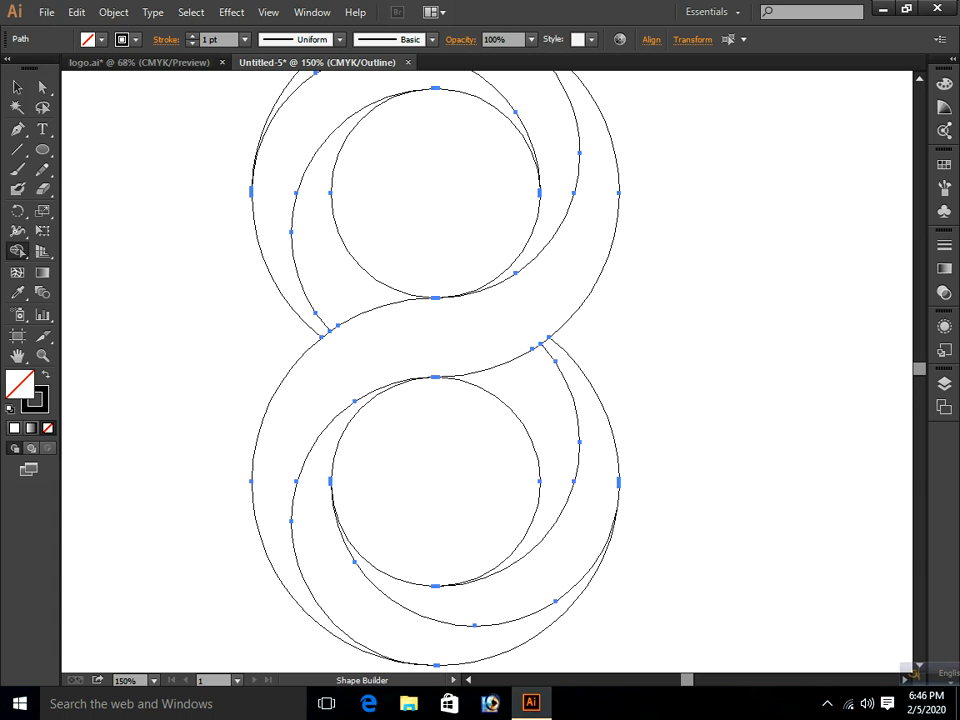
left_click(17, 87)
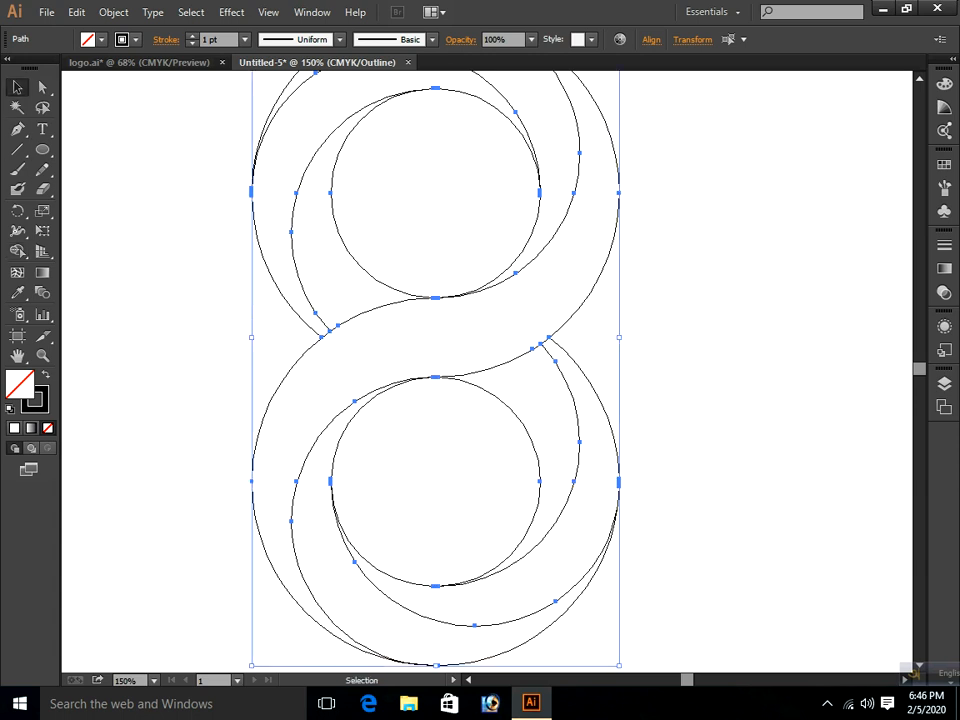
Return the artwork to Preview view, display the color swatches and deselect the figure
key("z")
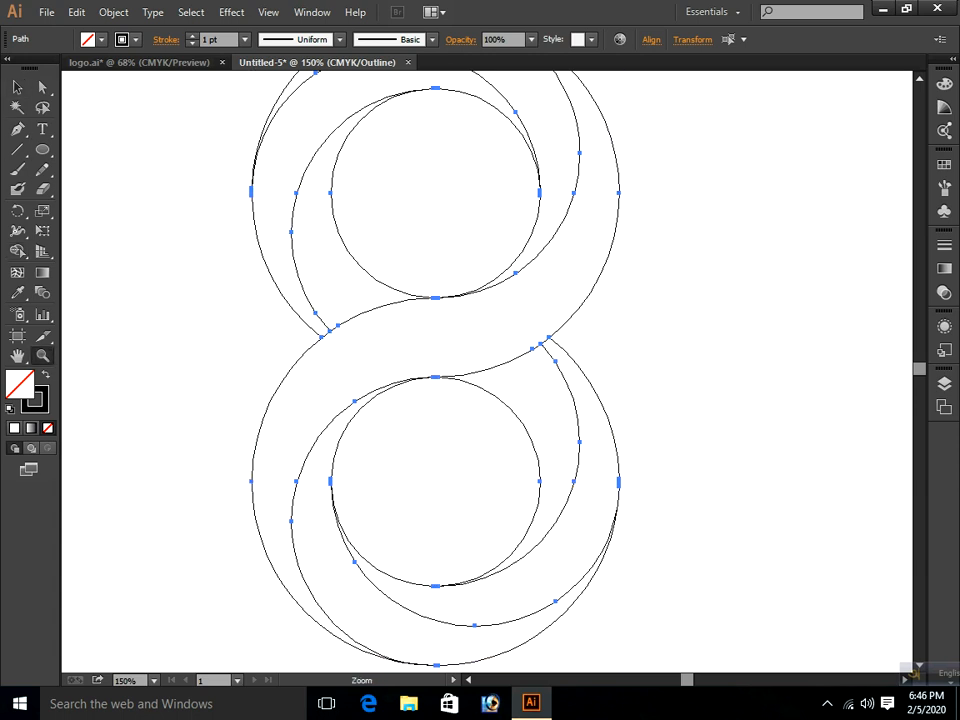
scroll(709, 422, "down", 2)
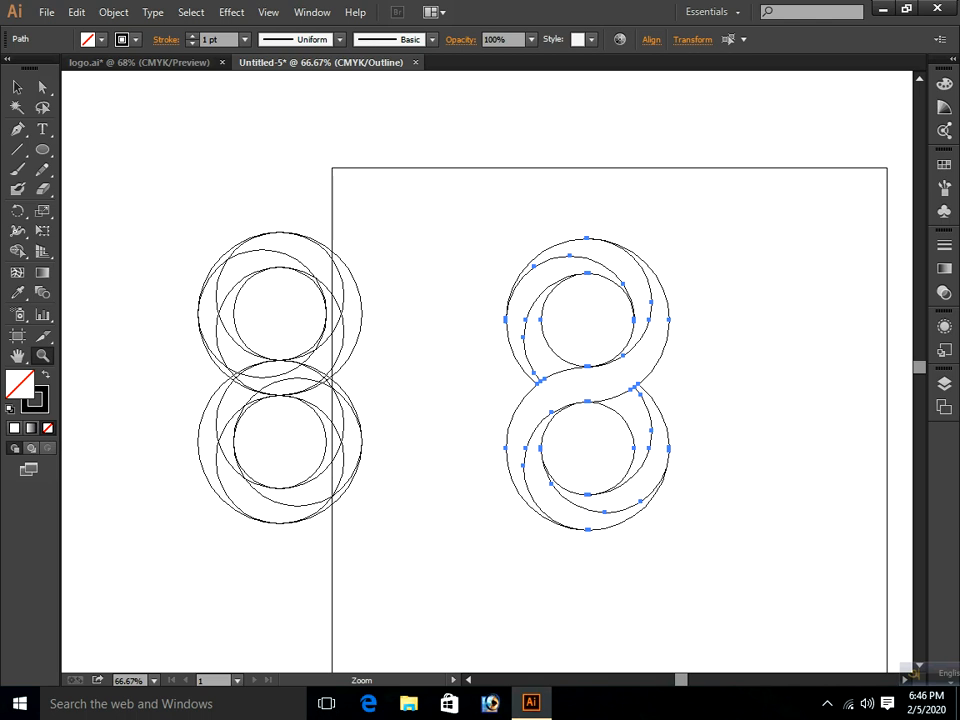
left_click(944, 164)
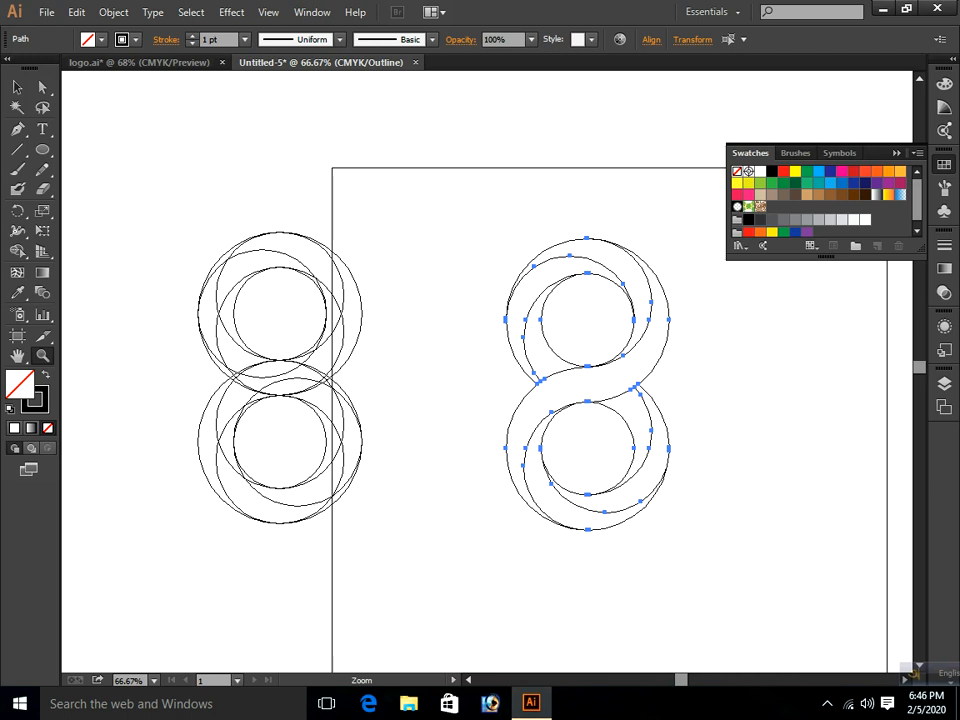
left_click(345, 129)
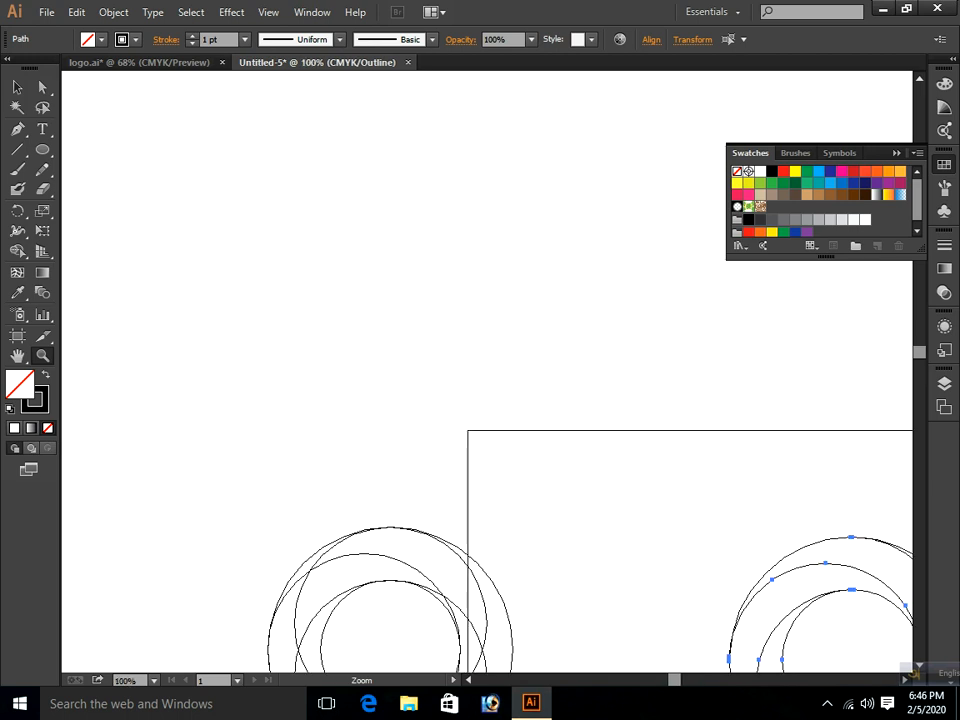
key("ctrl+y")
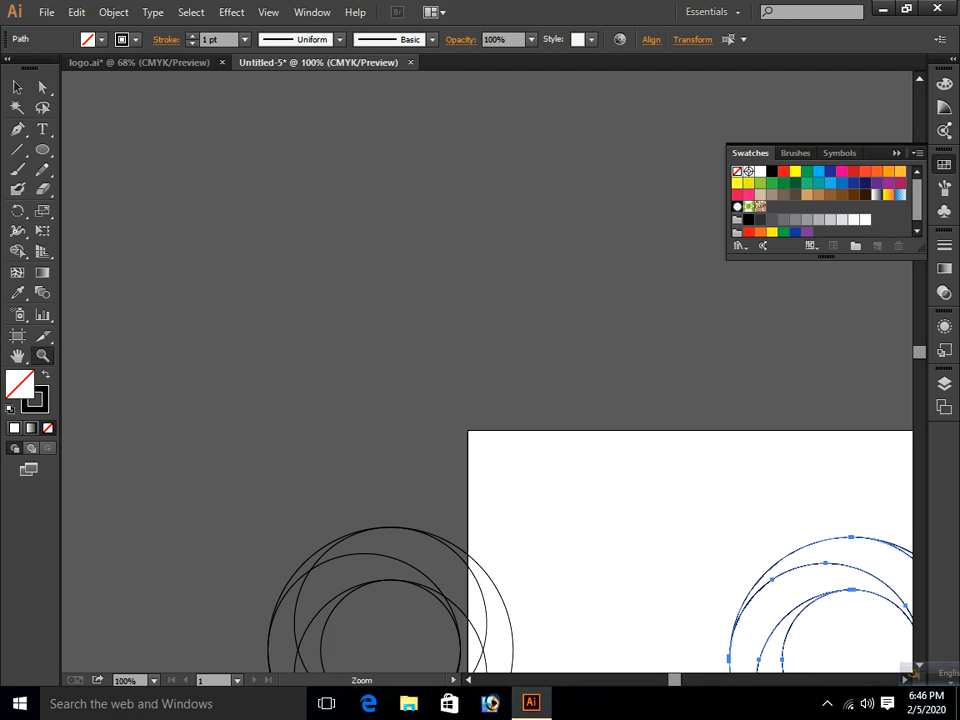
key("ctrl+minus")
key("ctrl+minus")
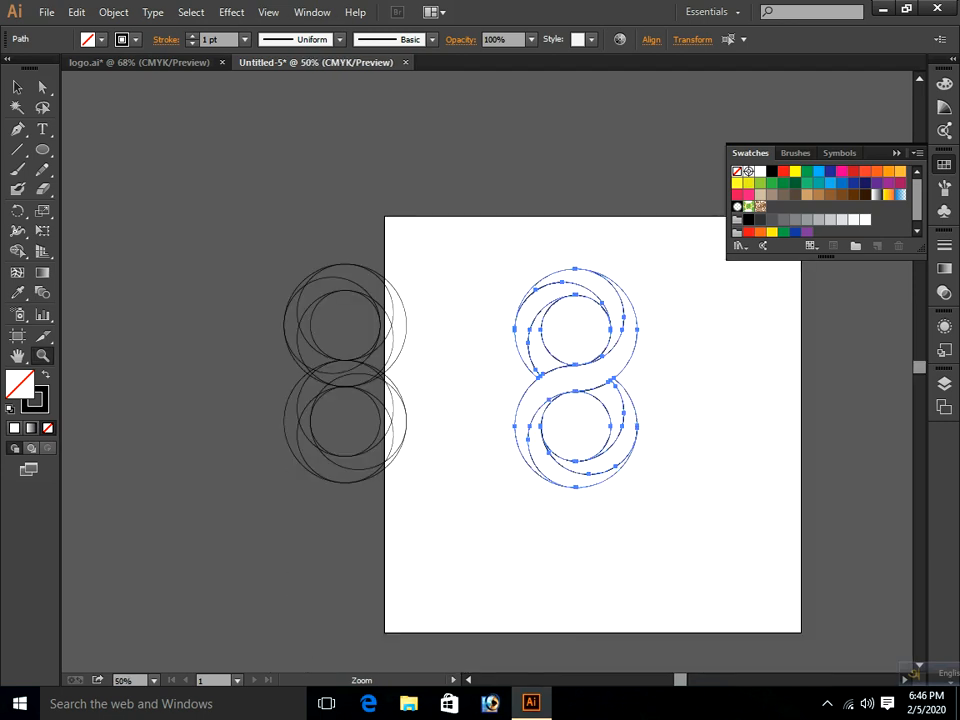
key("ctrl+plus")
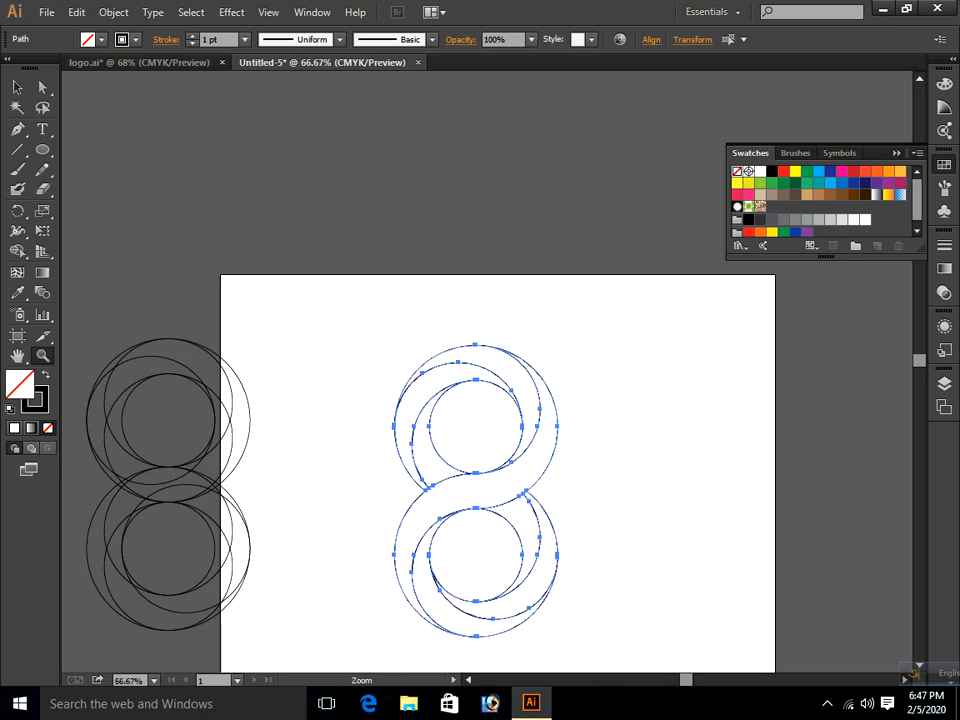
key("v")
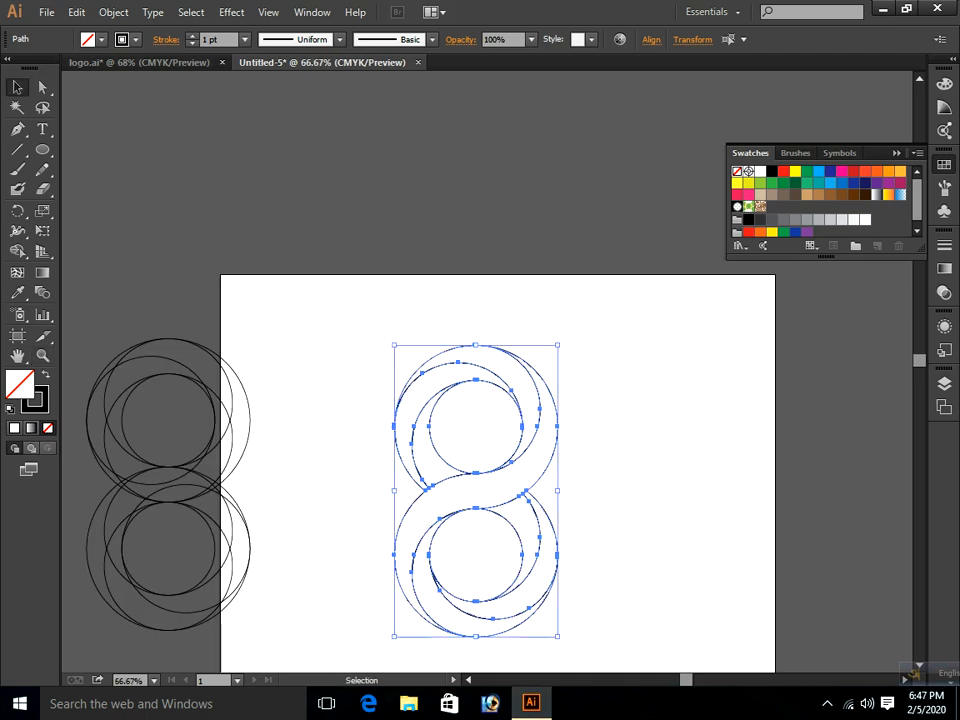
scroll(475, 420, "down", 2)
key("ctrl+shift+a")
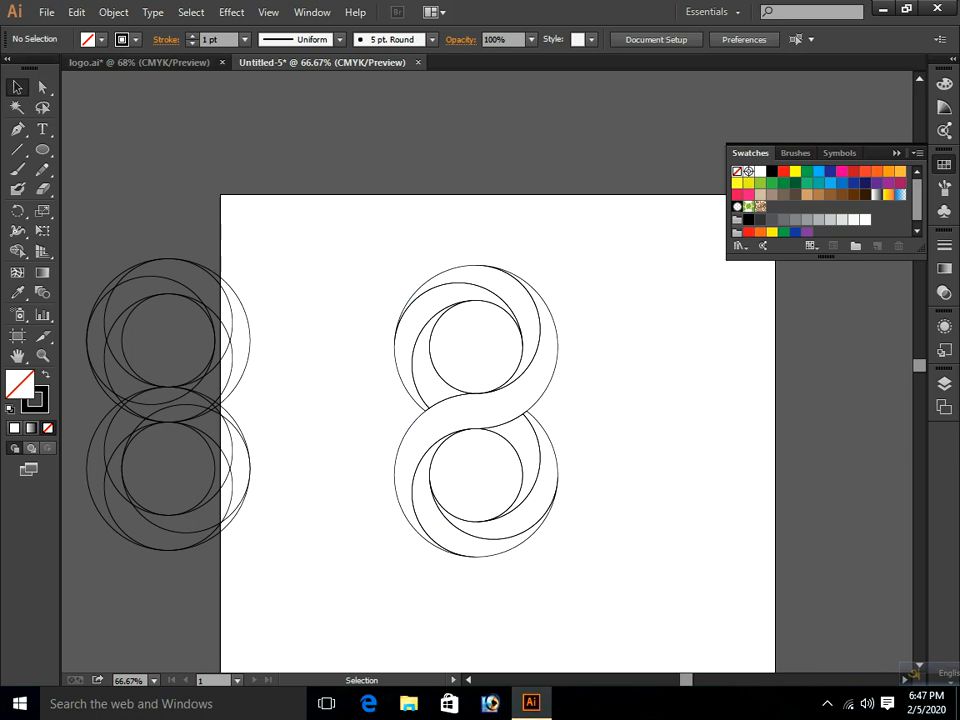
Make the CMYK Cyan and CMYK Blue swatches global process colors
left_click(818, 171)
double_click(818, 171)
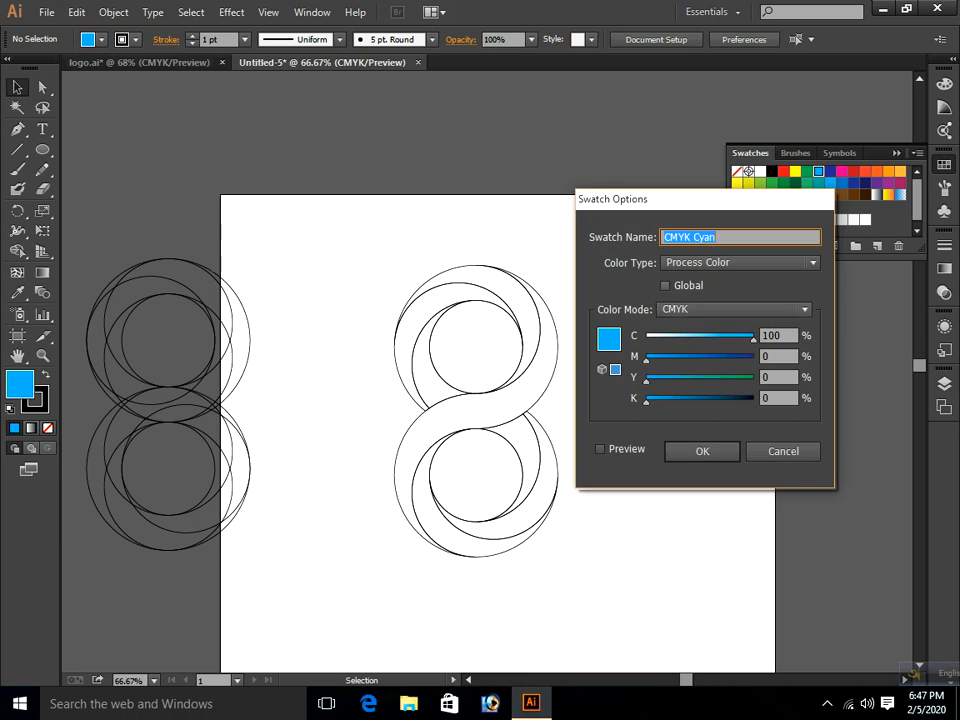
left_click(665, 285)
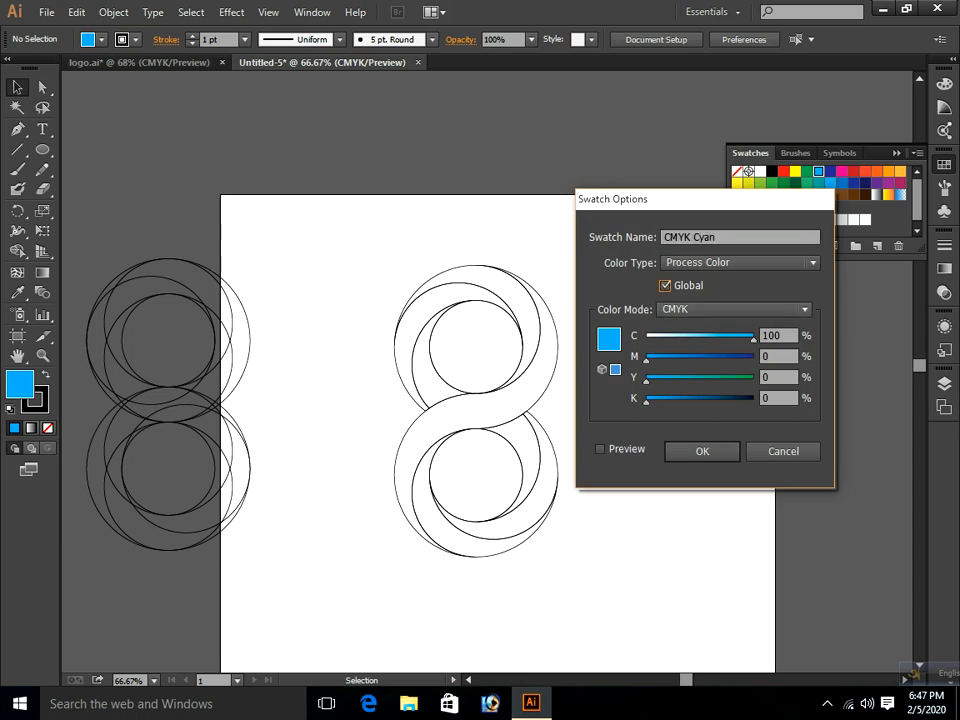
left_click(702, 451)
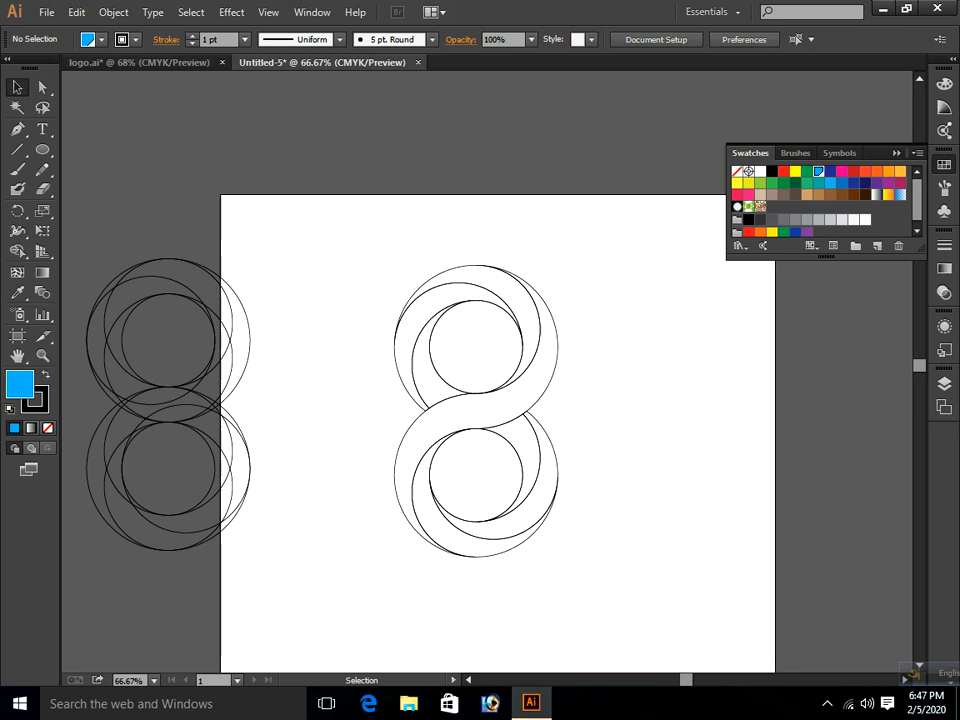
double_click(830, 171)
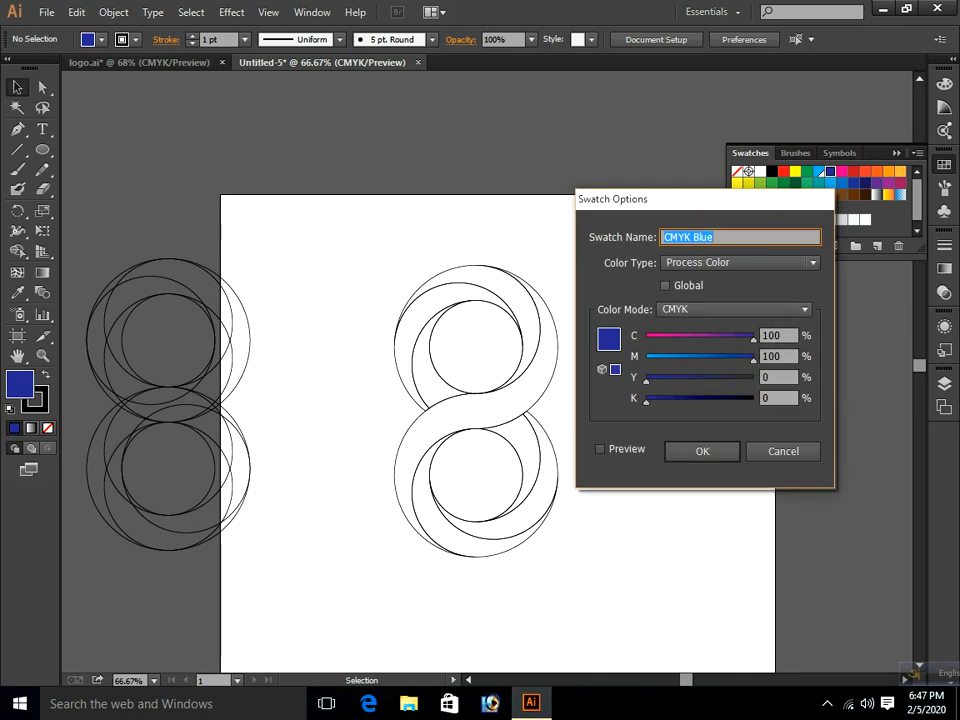
left_click(665, 285)
left_click(702, 451)
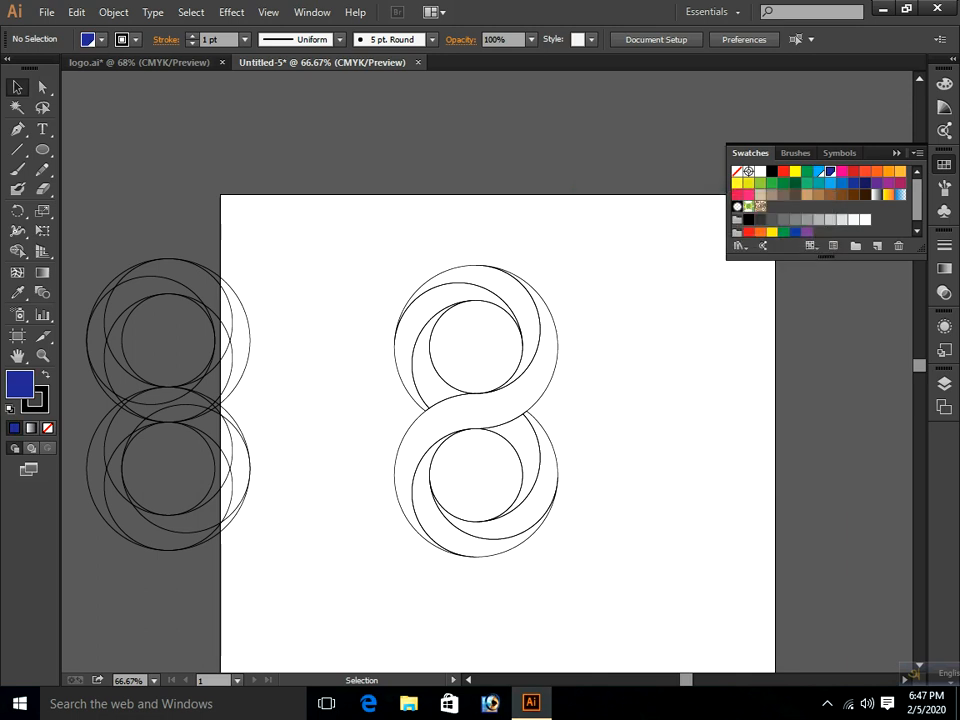
Fill the upper ring's top band, which curves down its right side, with the default white-to-black linear gradient
left_click(943, 268)
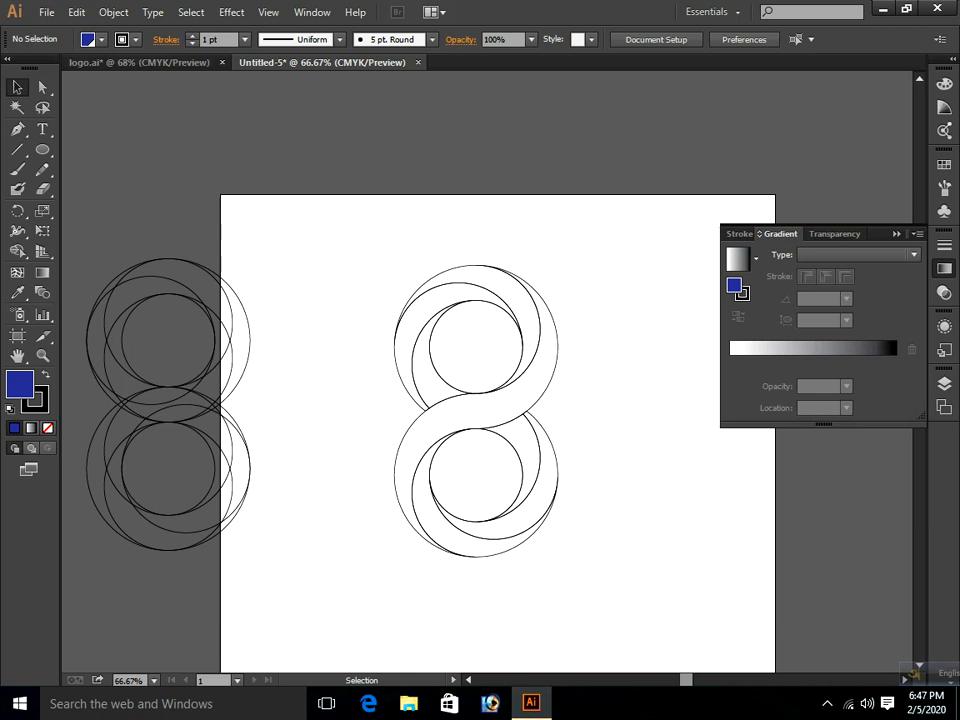
left_click(541, 292)
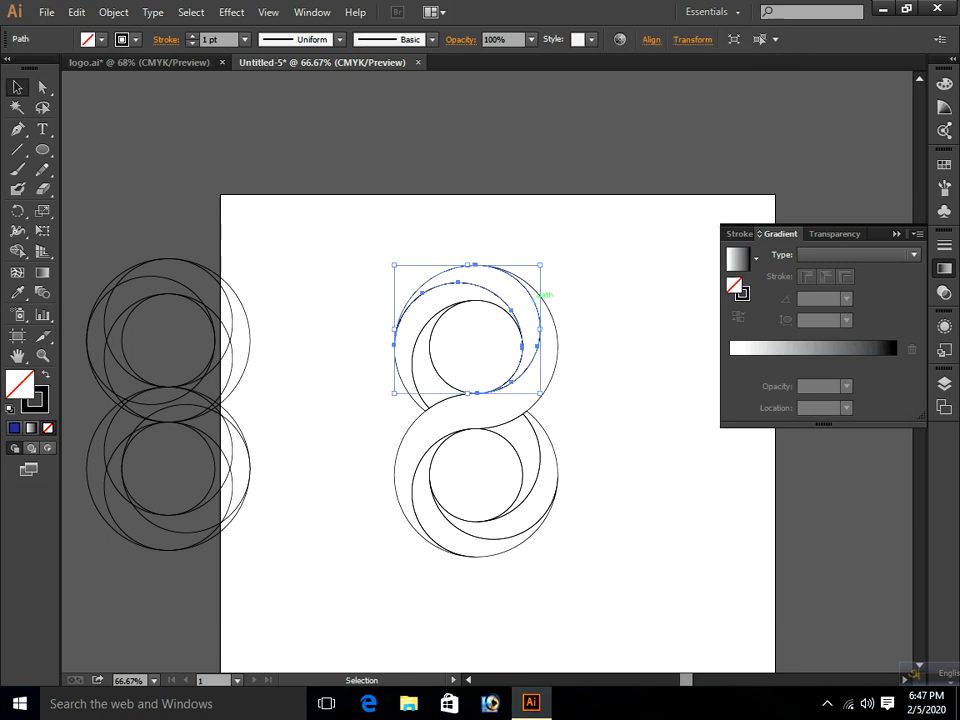
key(".")
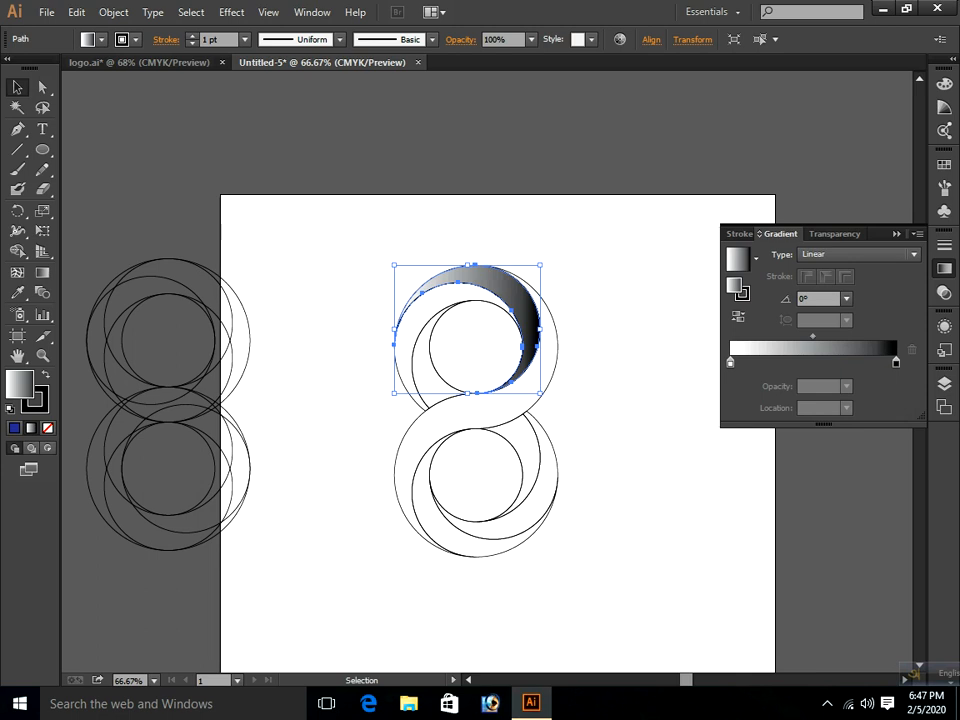
Recolor the top band's gradient with CMYK Cyan at the 0% stop and CMYK Blue at the 100% stop, keeping swatches and gradient controls side by side
left_click(943, 164)
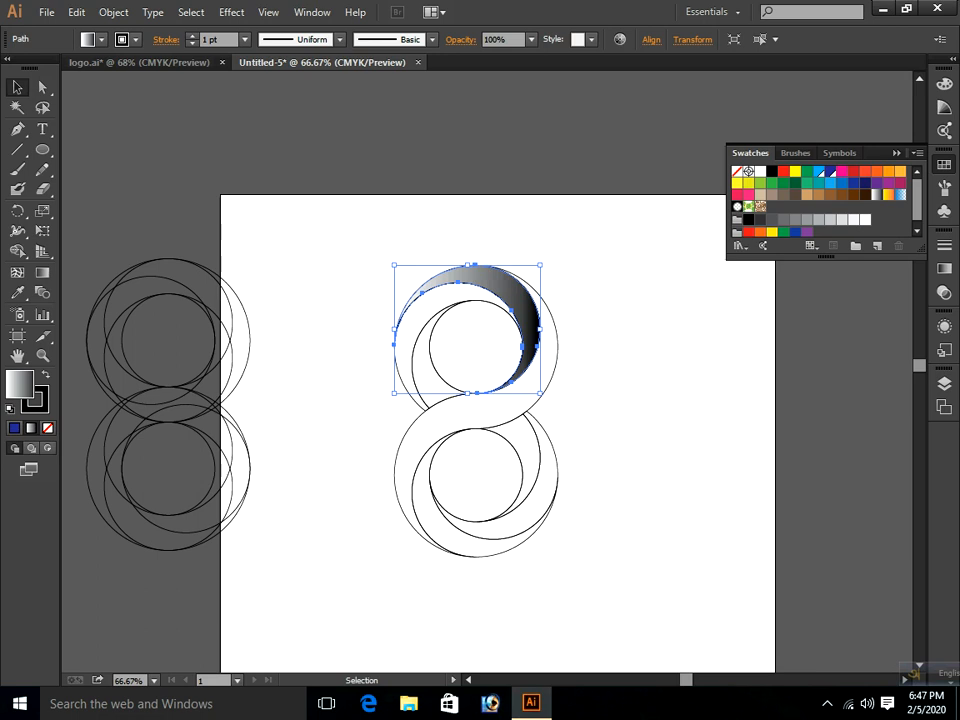
left_click_drag(943, 268, 818, 239)
left_click(857, 286)
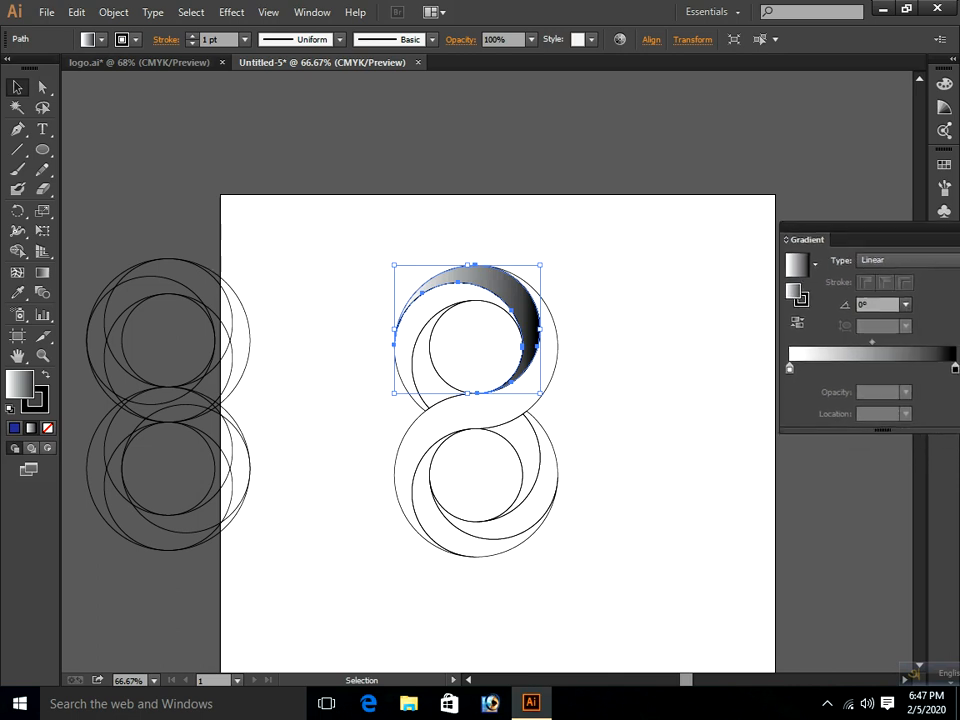
left_click(943, 164)
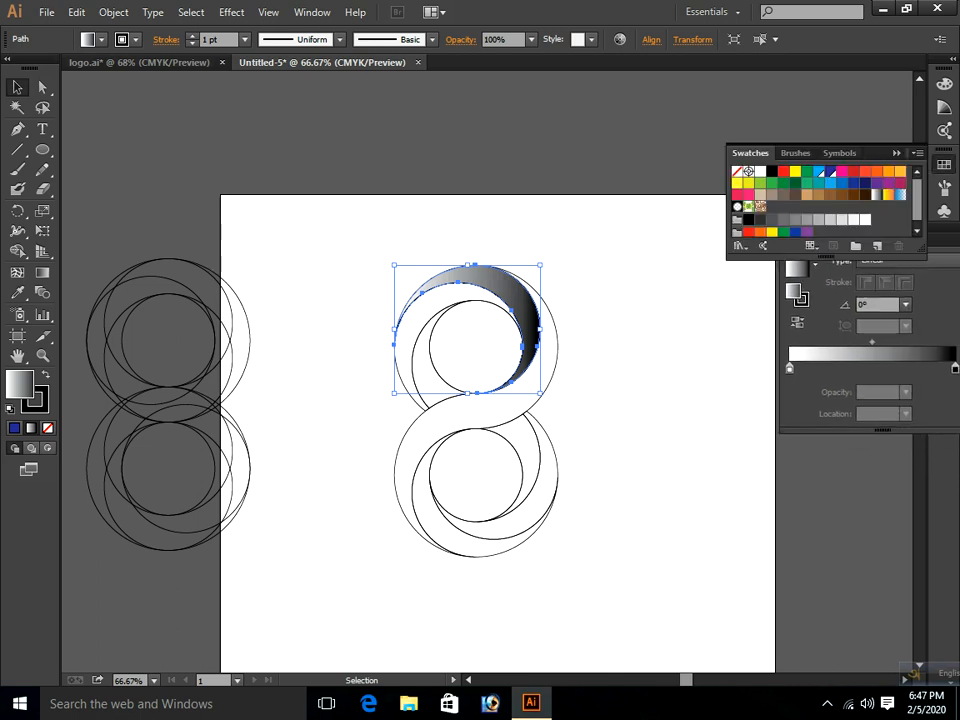
scroll(820, 190, "down", 1)
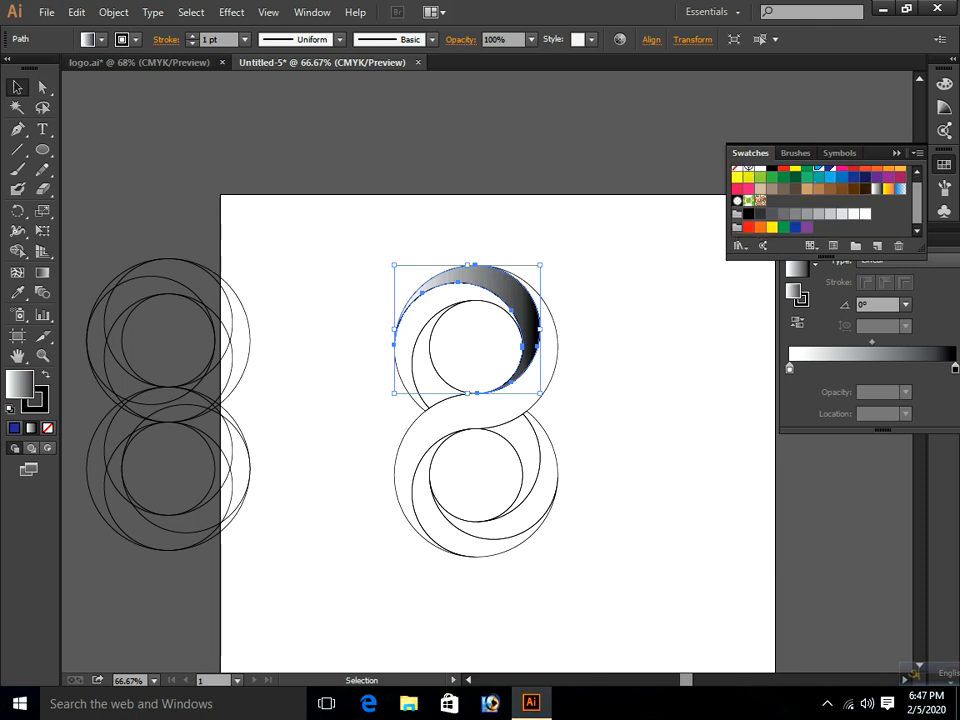
left_click_drag(818, 168, 789, 368)
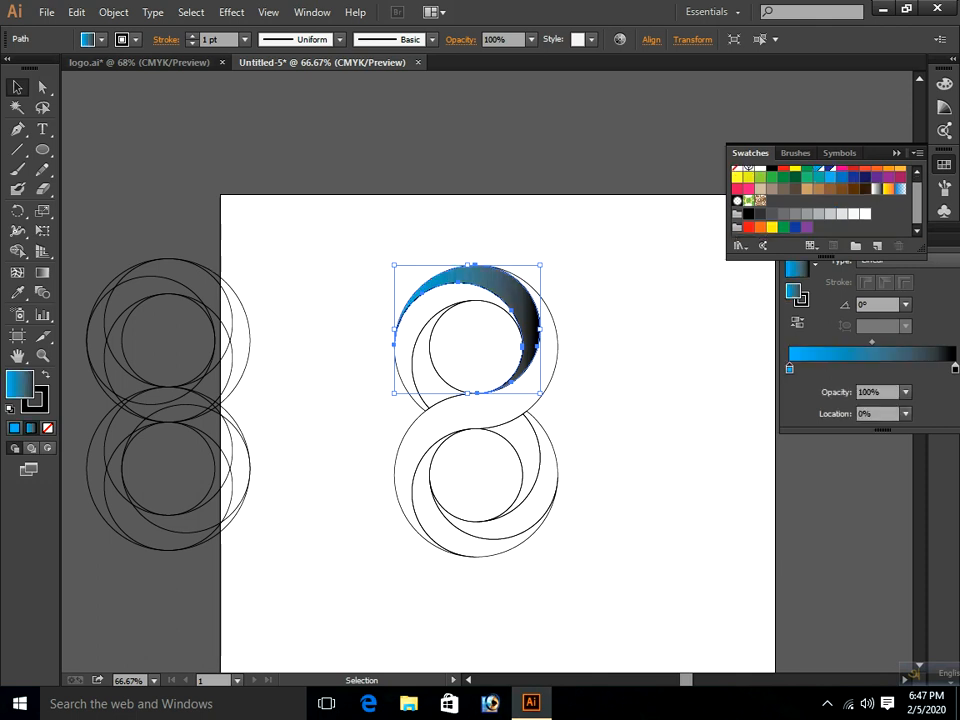
scroll(830, 190, "up", 1)
left_click_drag(831, 173, 955, 368)
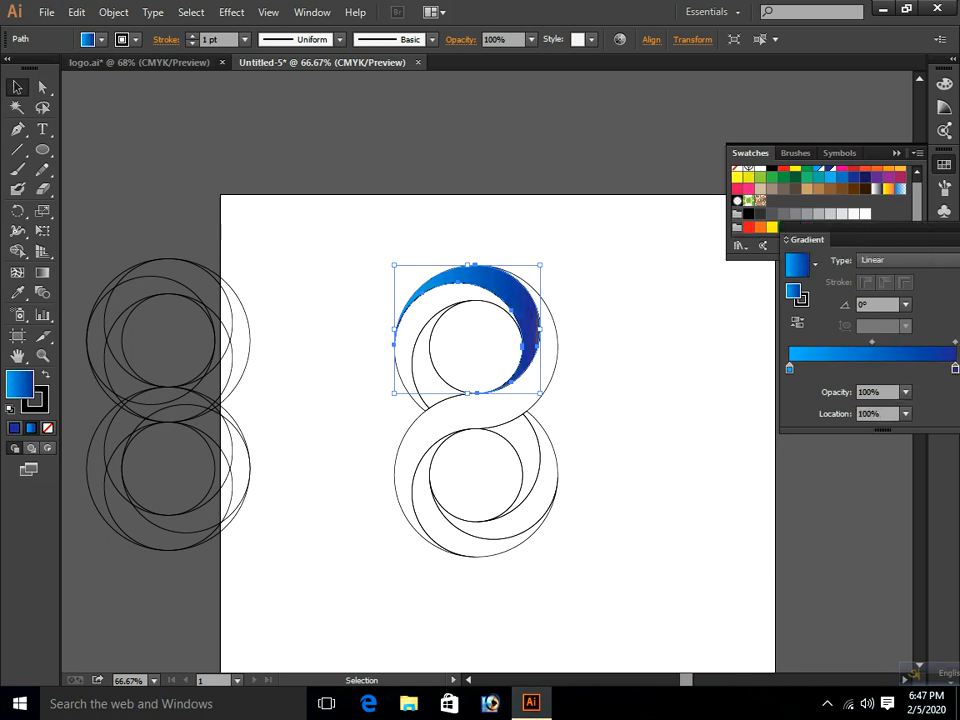
left_click(789, 368)
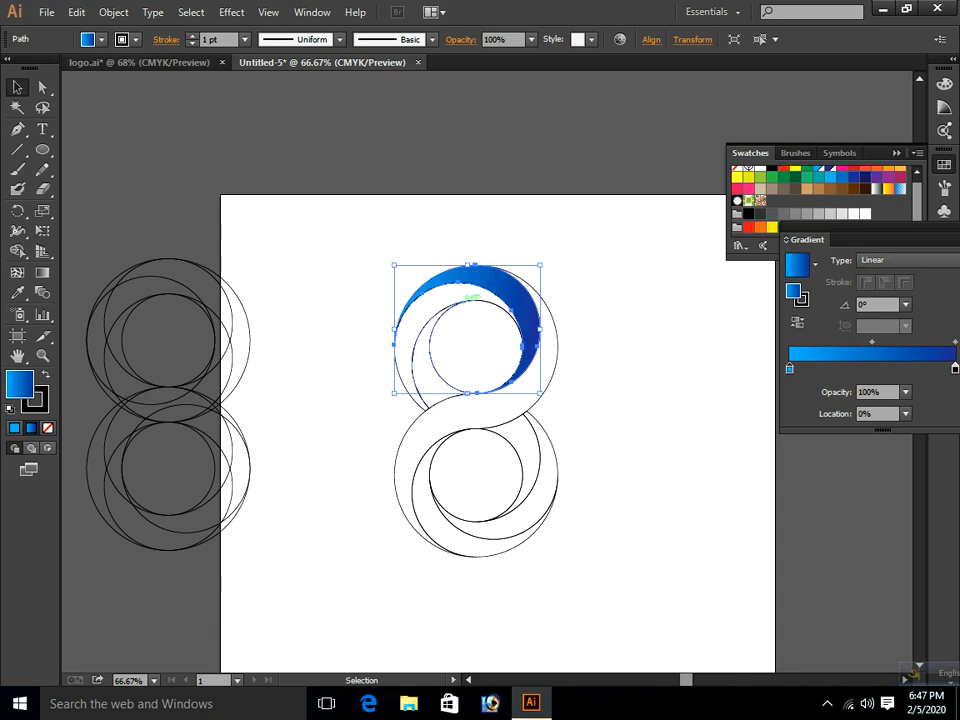
Fill the upper ring's left band, which curves over the hole, with a linear gradient from CMYK Blue at 0% to CMYK Cyan at 100%
key("ctrl+shift+a")
left_click(411, 368)
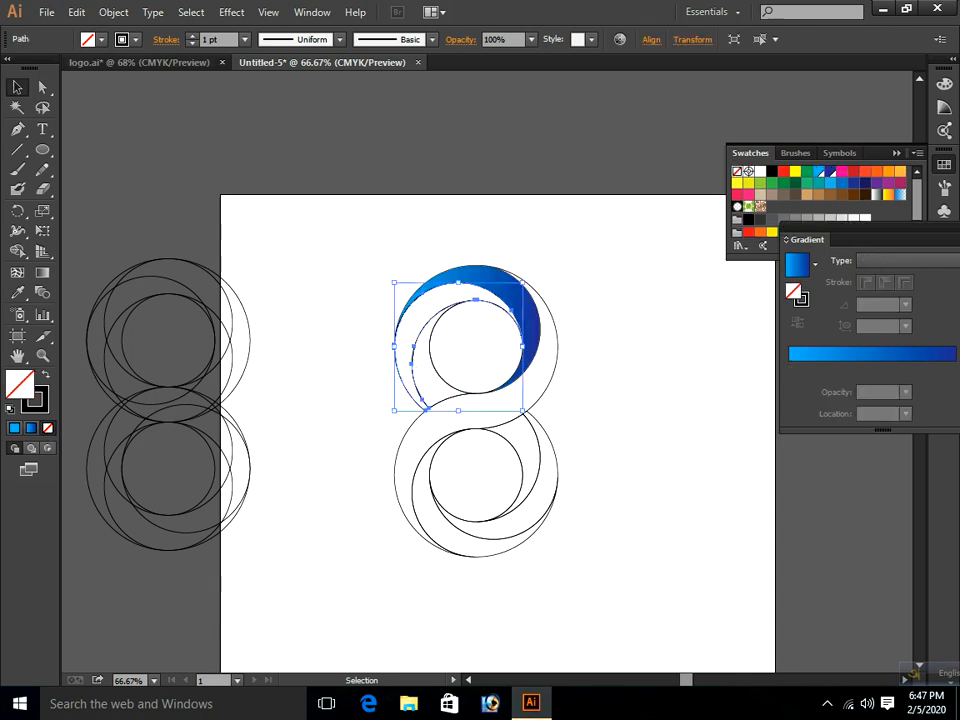
left_click(870, 353)
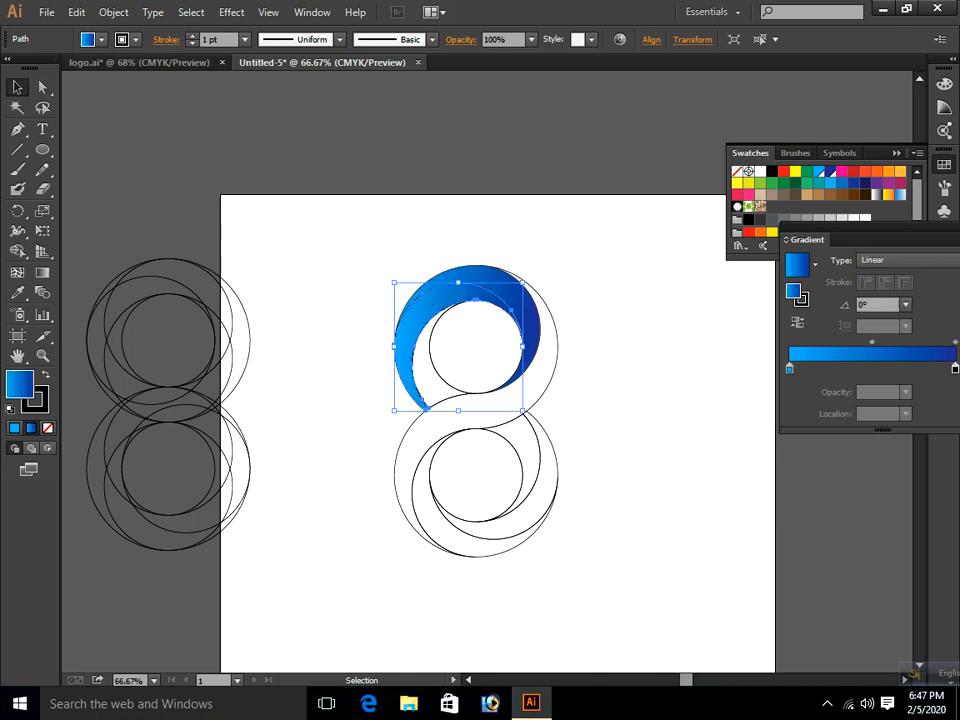
mouse_move(955, 368)
left_mouse_down()
mouse_move(789, 368)
mouse_move(955, 368)
left_mouse_up()
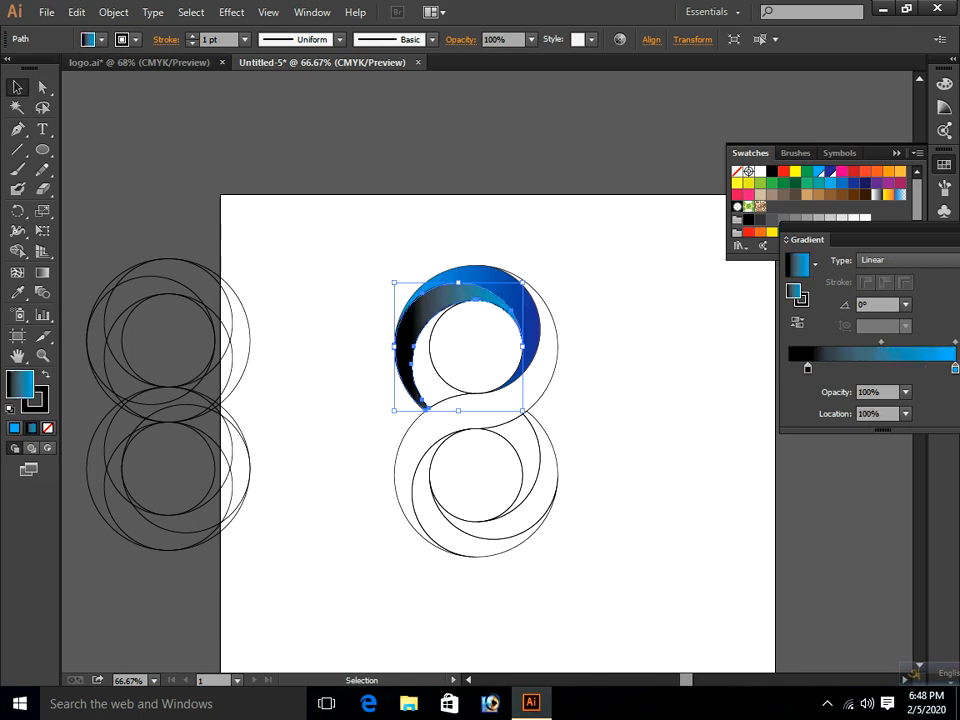
left_click_drag(830, 172, 789, 368)
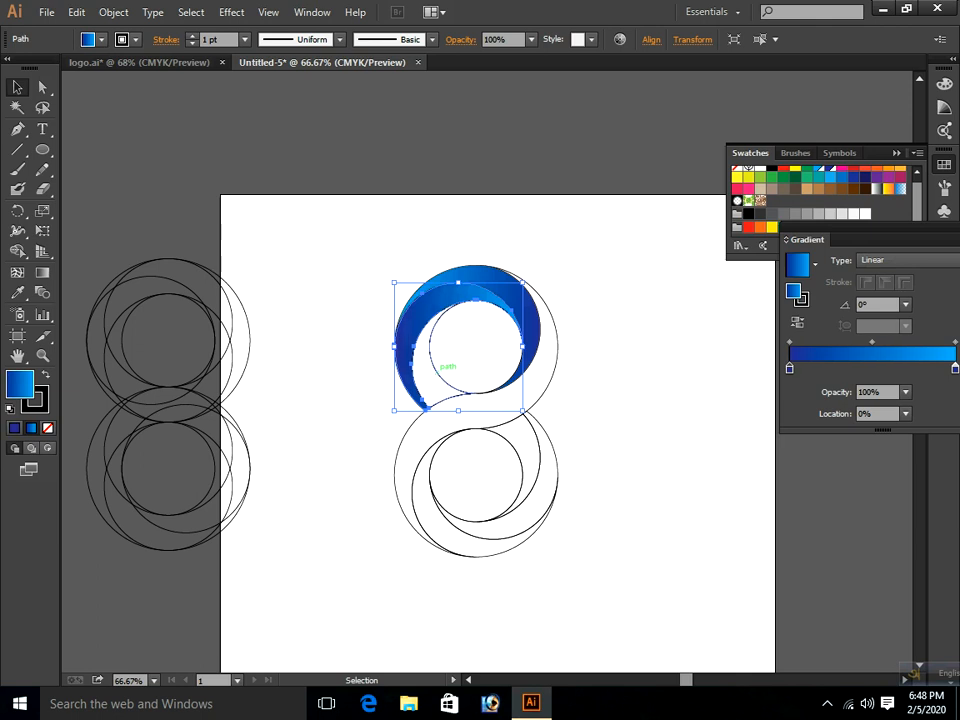
Fill the upper ring's inner lower-left band with a linear gradient from CMYK Cyan at 0% to CMYK Blue at 100%, and deselect it
left_click(432, 360)
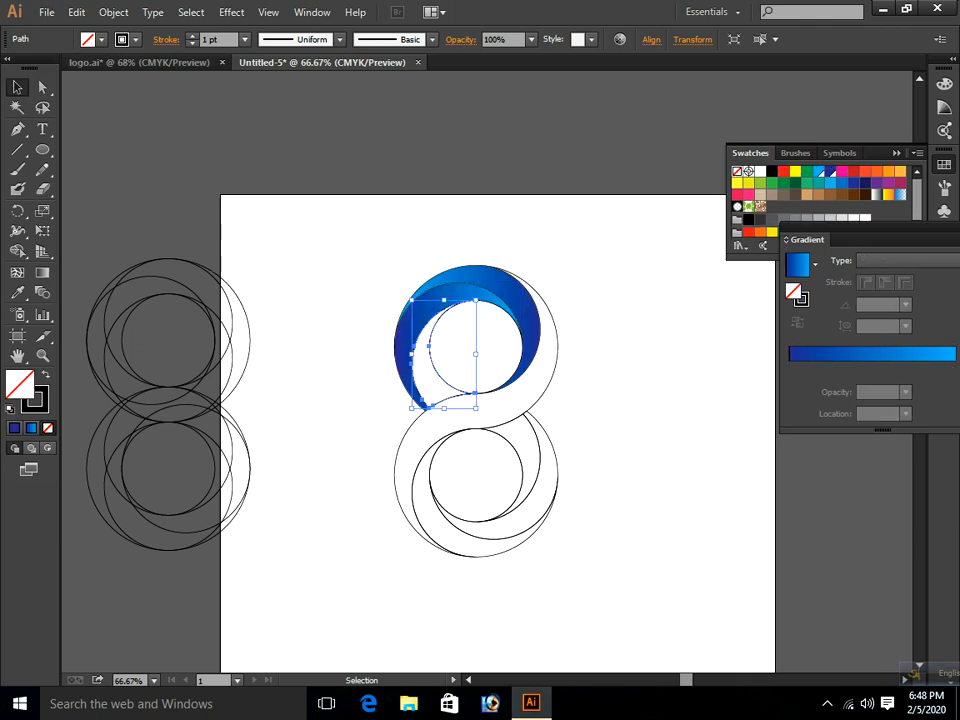
left_click(797, 264)
left_click_drag(789, 368, 935, 420)
left_click_drag(954, 368, 789, 368)
left_click_drag(897, 368, 954, 368)
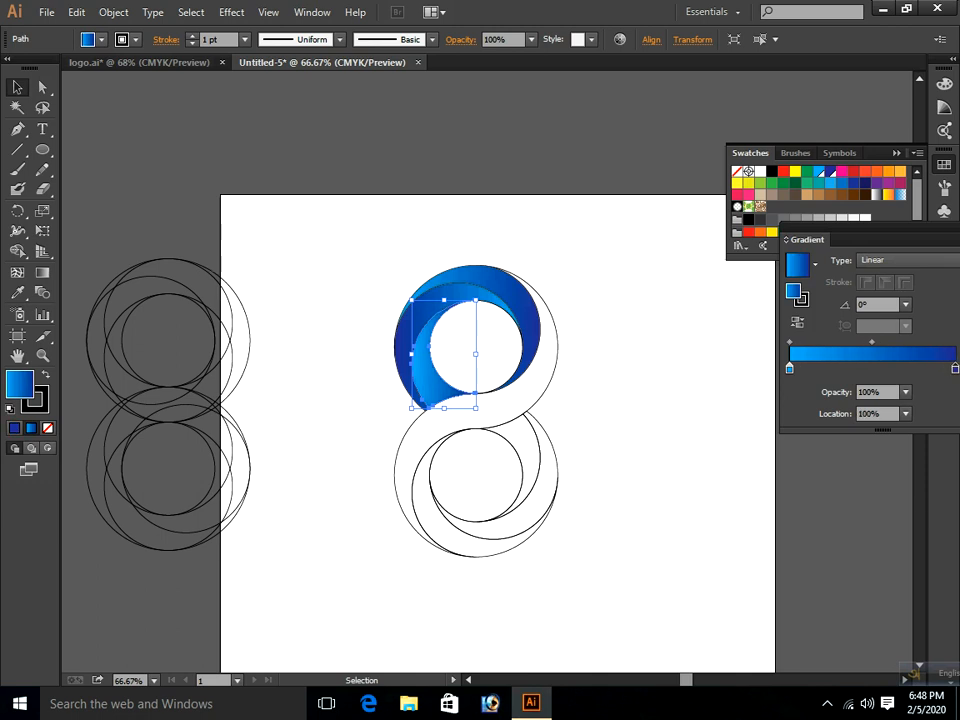
key("ctrl+shift+a")
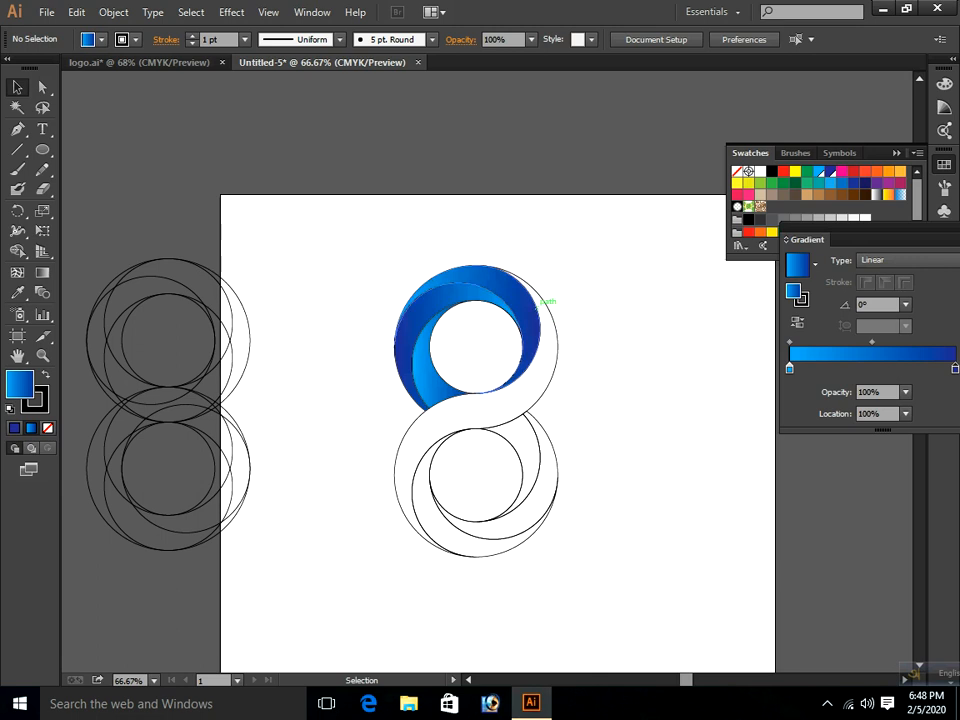
Fill the long S-shaped band that crosses between the two rings with the cyan-to-blue linear gradient
left_click(538, 300)
key("ctrl+shift+a")
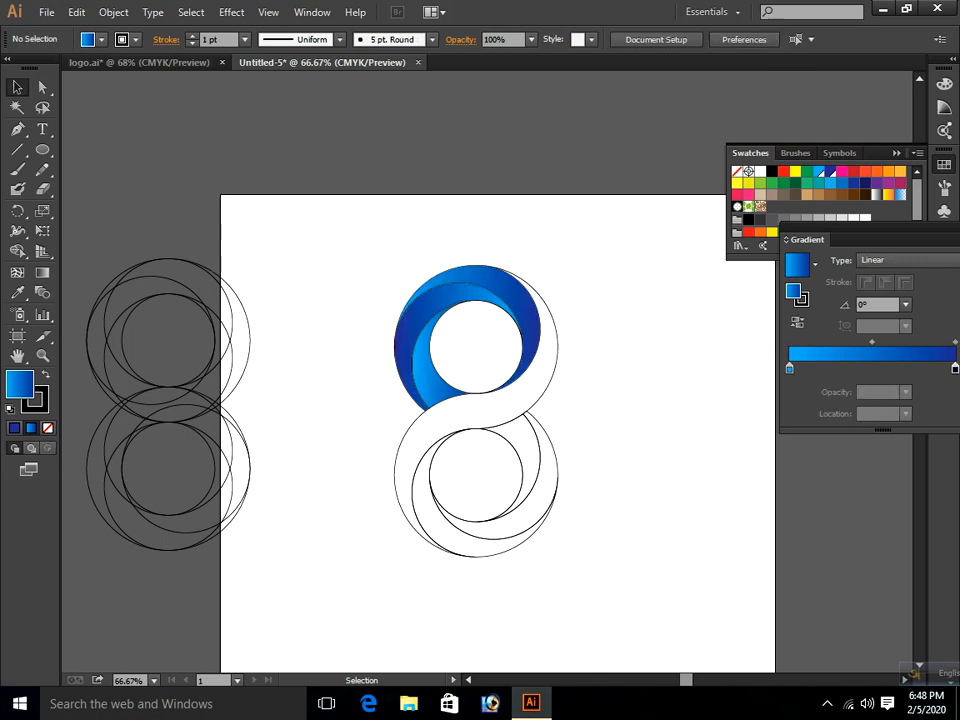
left_click(556, 328)
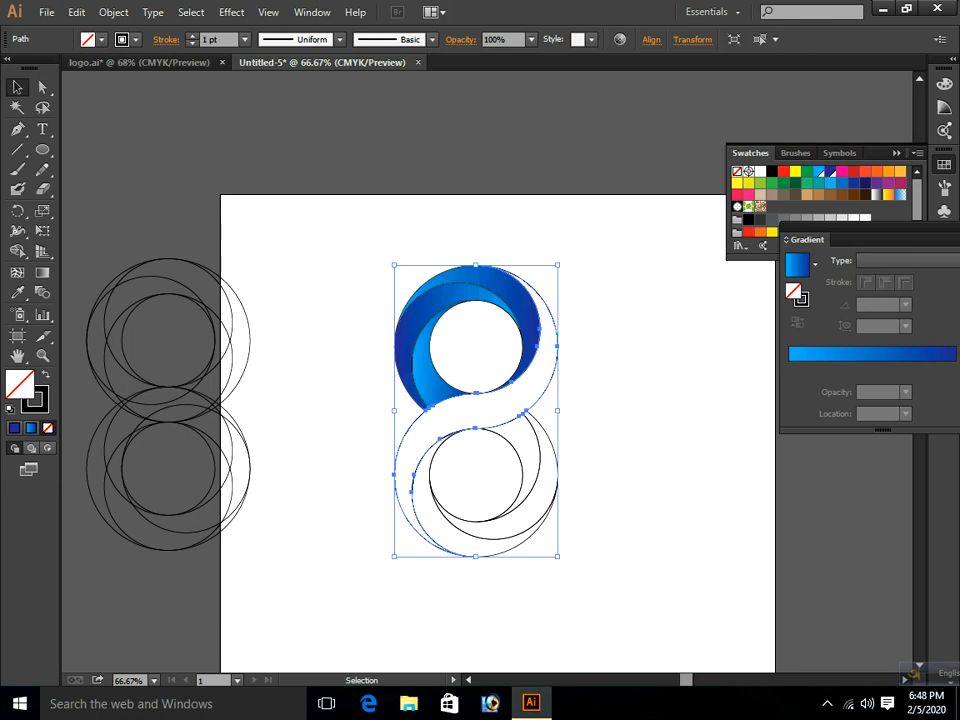
key("period")
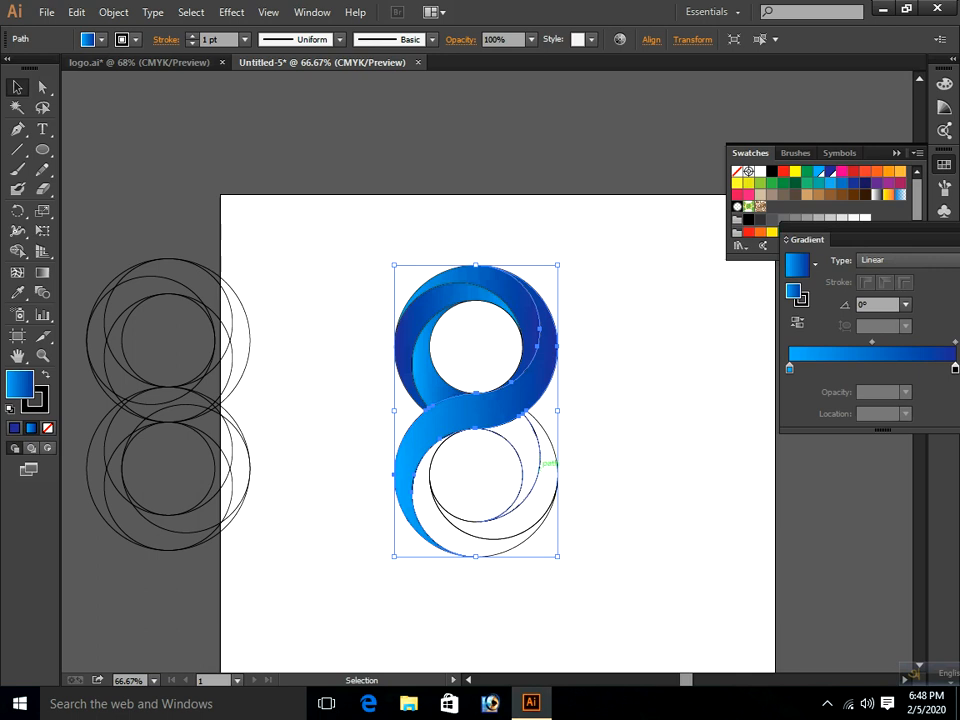
Fill the lower ring's band running down the hole's left side and along the bottom with the cyan-to-blue linear gradient
left_click(432, 488)
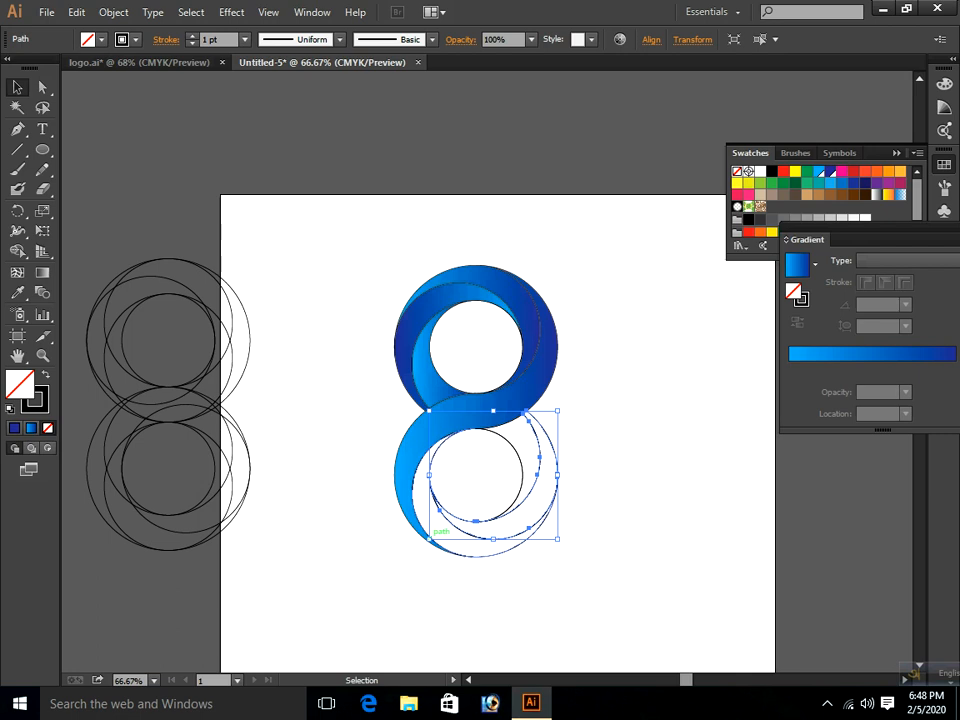
left_click(424, 514)
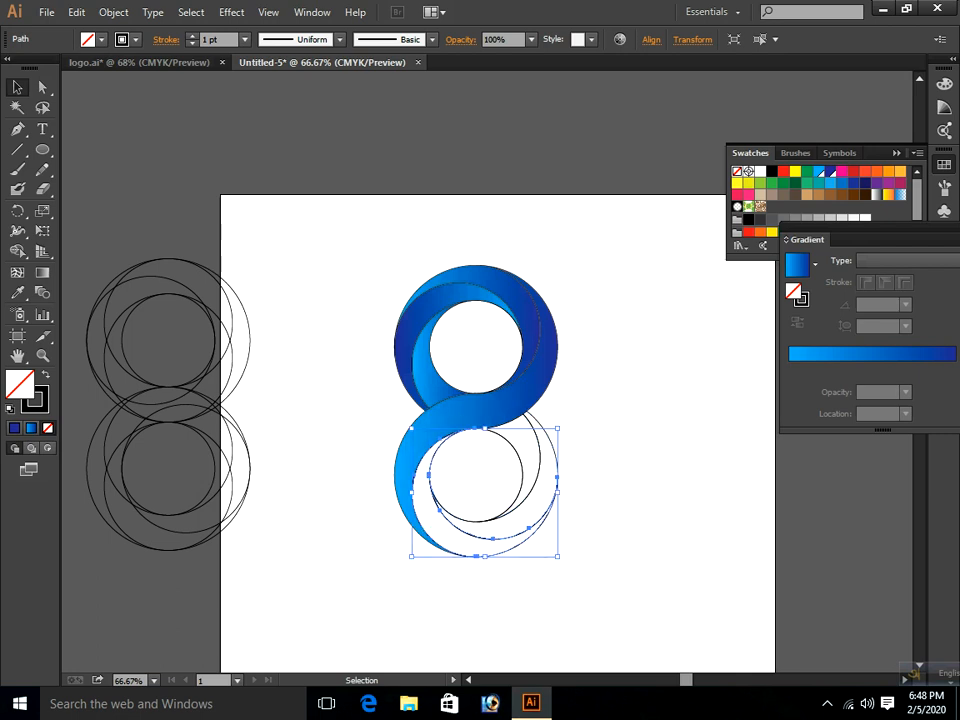
key("period")
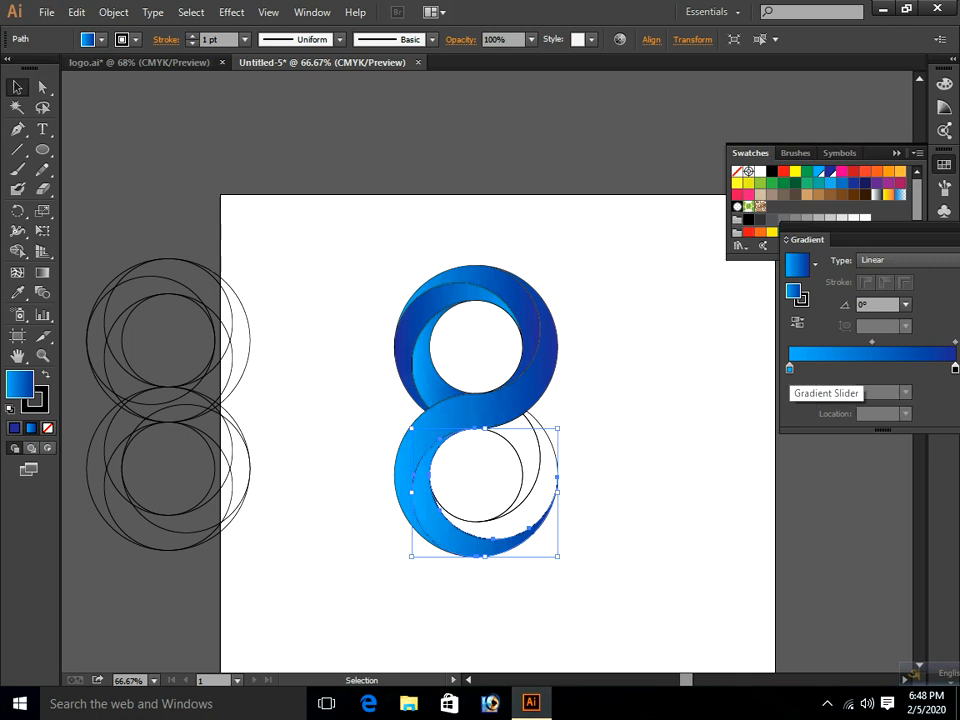
Reverse the lower ring's bottom band gradient, with CMYK Blue at the 0% stop and CMYK Cyan at the 99.01% stop
left_click(789, 369)
left_click_drag(789, 369, 953, 369)
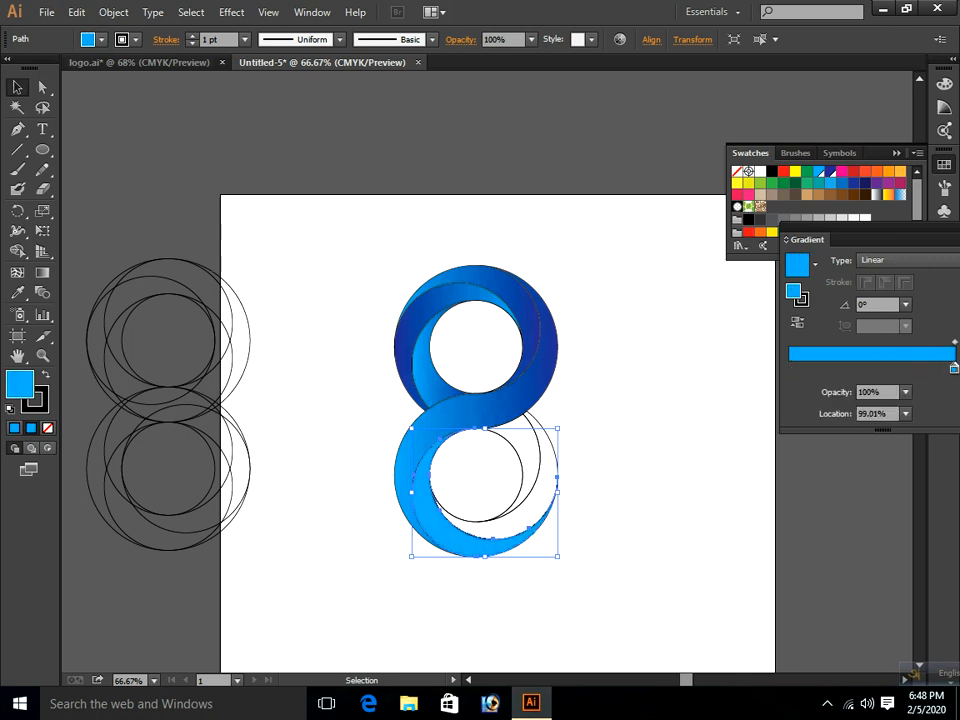
left_click(830, 171)
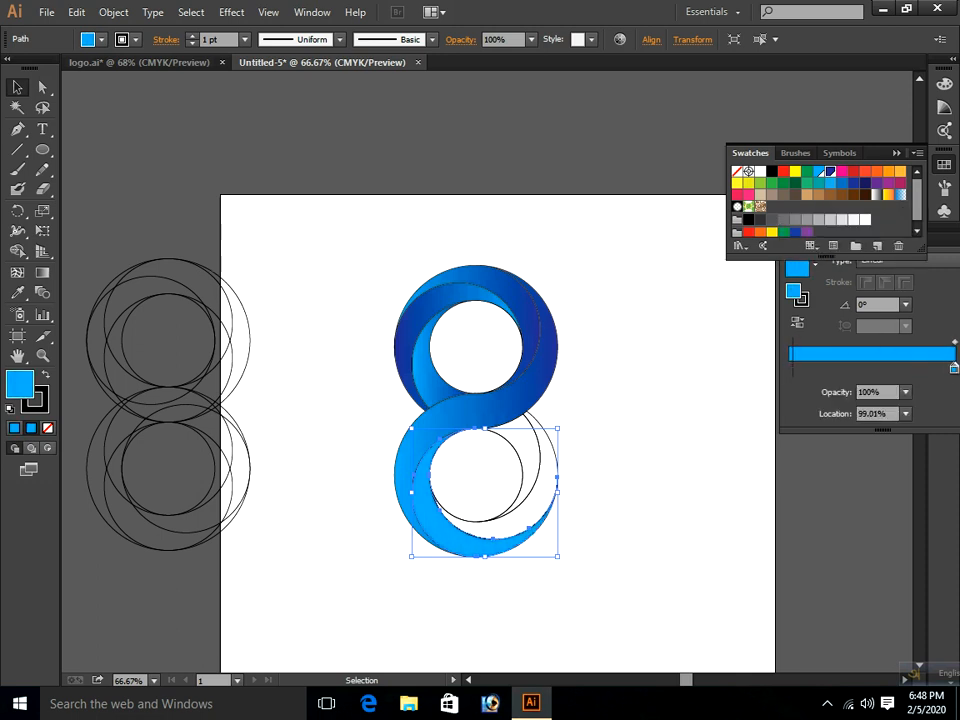
mouse_move(798, 357)
left_mouse_down()
mouse_move(799, 368)
mouse_move(789, 368)
left_mouse_up()
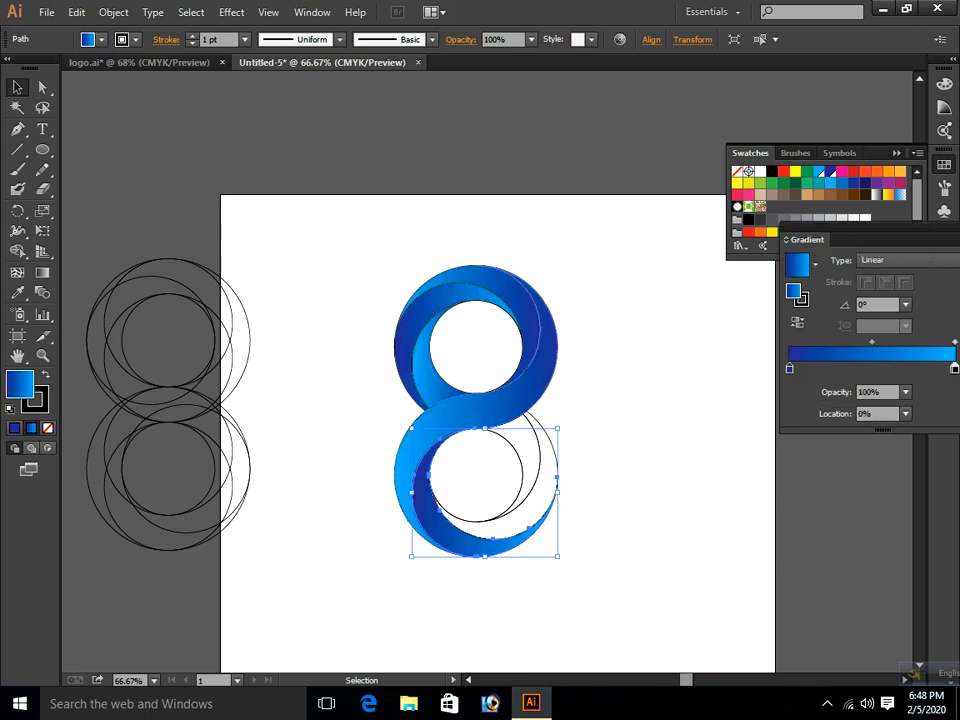
Reverse the S-shaped band's gradient so it runs from CMYK Blue at 0% to CMYK Cyan at 100%
left_click(543, 375)
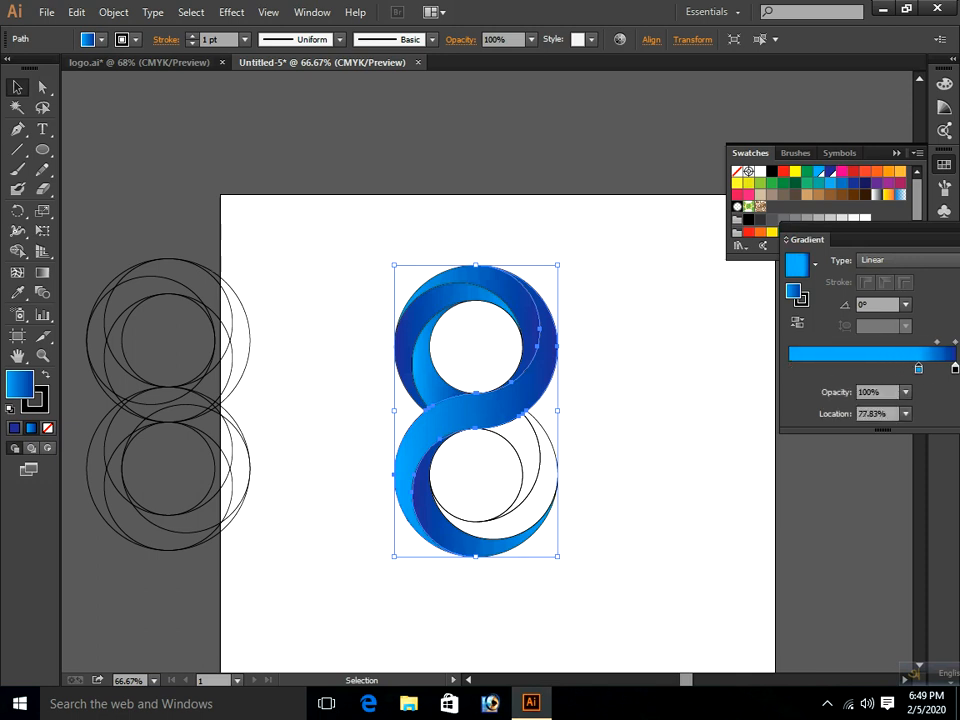
left_click_drag(789, 368, 922, 368)
left_click_drag(830, 171, 789, 368)
left_click_drag(922, 368, 955, 368)
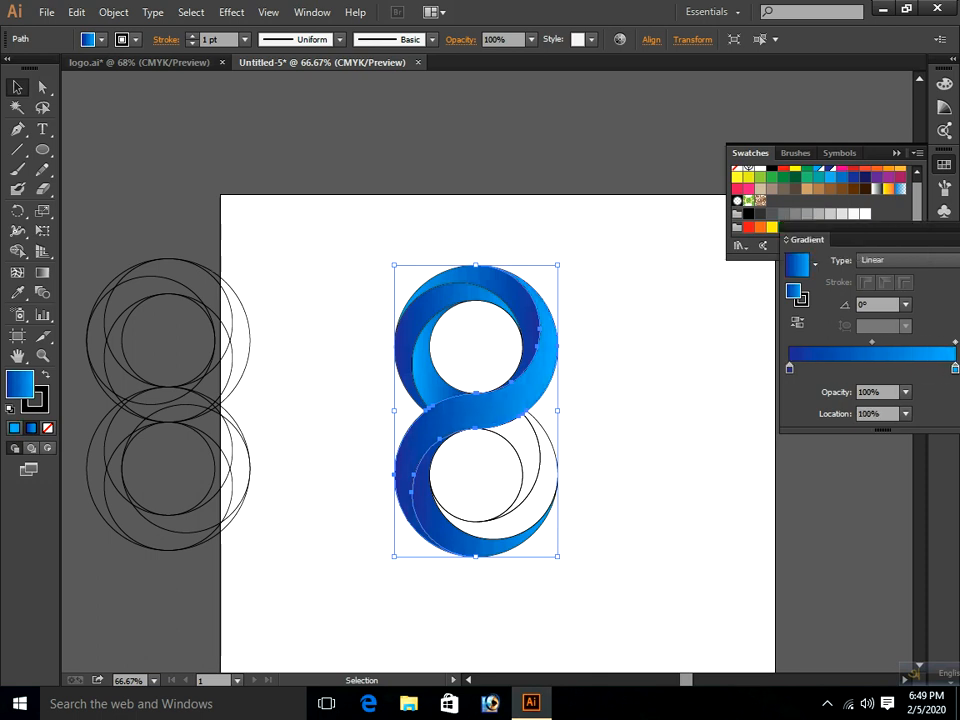
Recolor the lower ring's bottom band gradient with CMYK Cyan at the 0% stop and CMYK Blue at the 98.52% stop
left_click(480, 546)
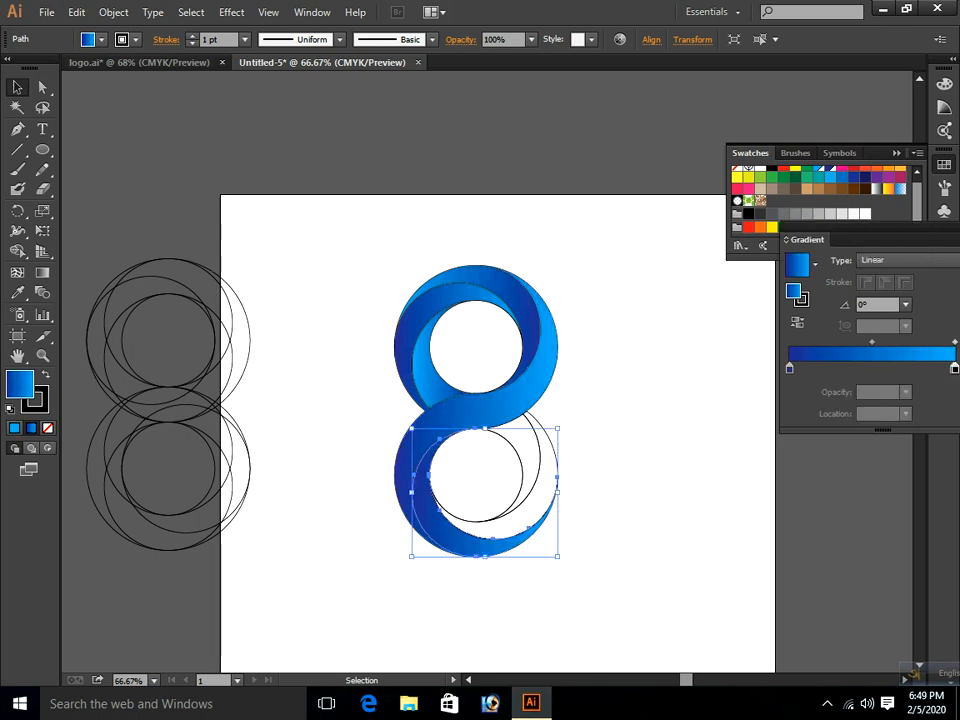
left_click_drag(789, 368, 955, 368)
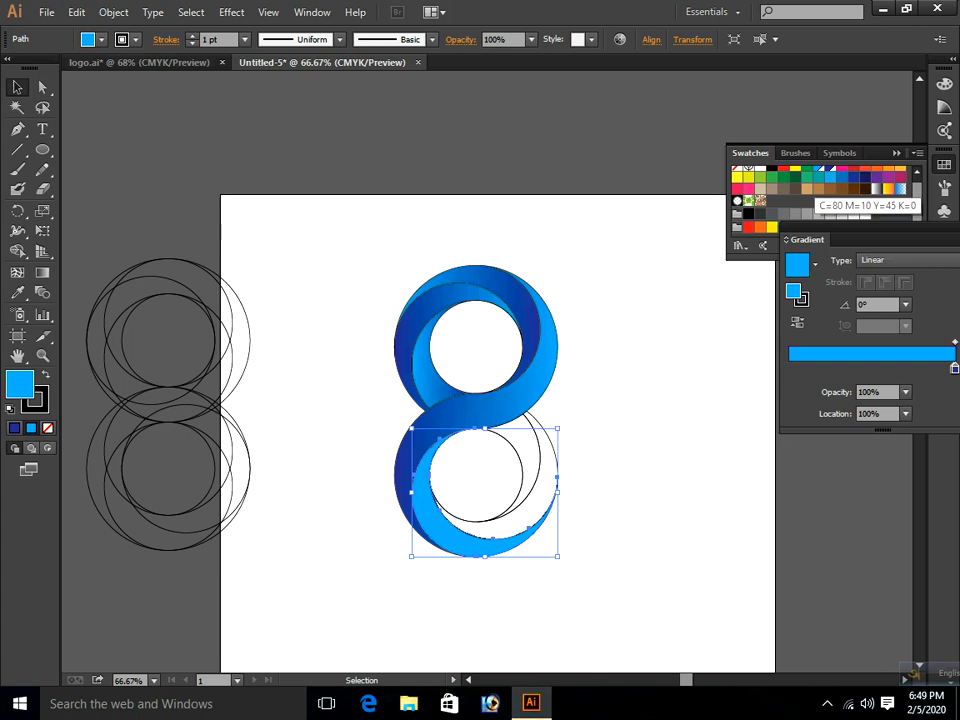
left_click(818, 168)
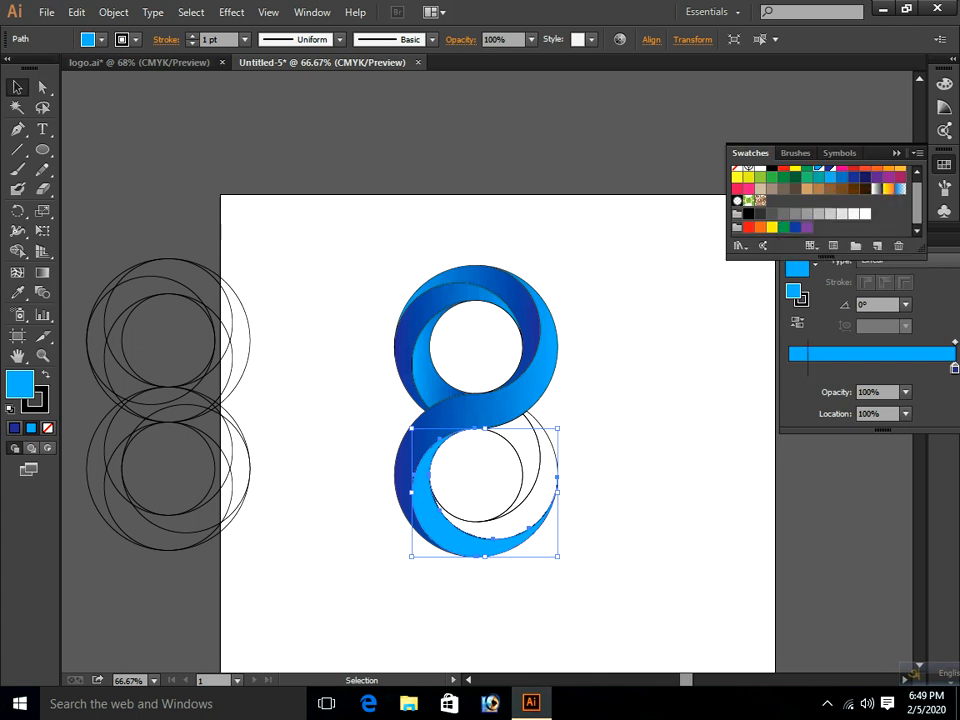
left_click(801, 369)
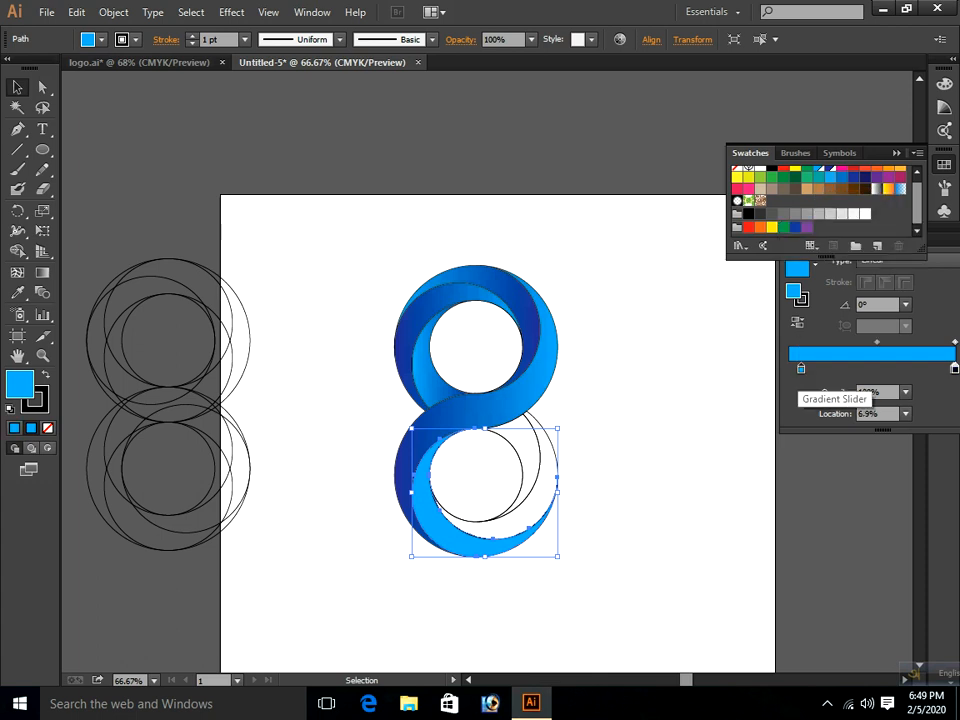
left_click_drag(801, 369, 789, 369)
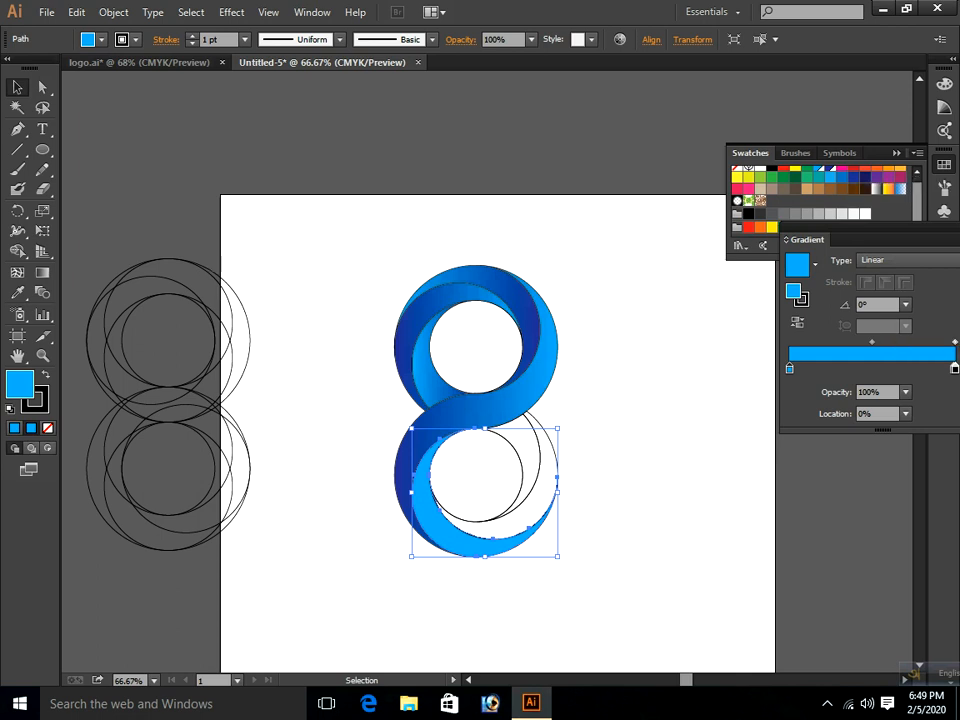
scroll(820, 195, "up", 1)
left_click_drag(830, 171, 929, 430)
left_click_drag(955, 369, 953, 369)
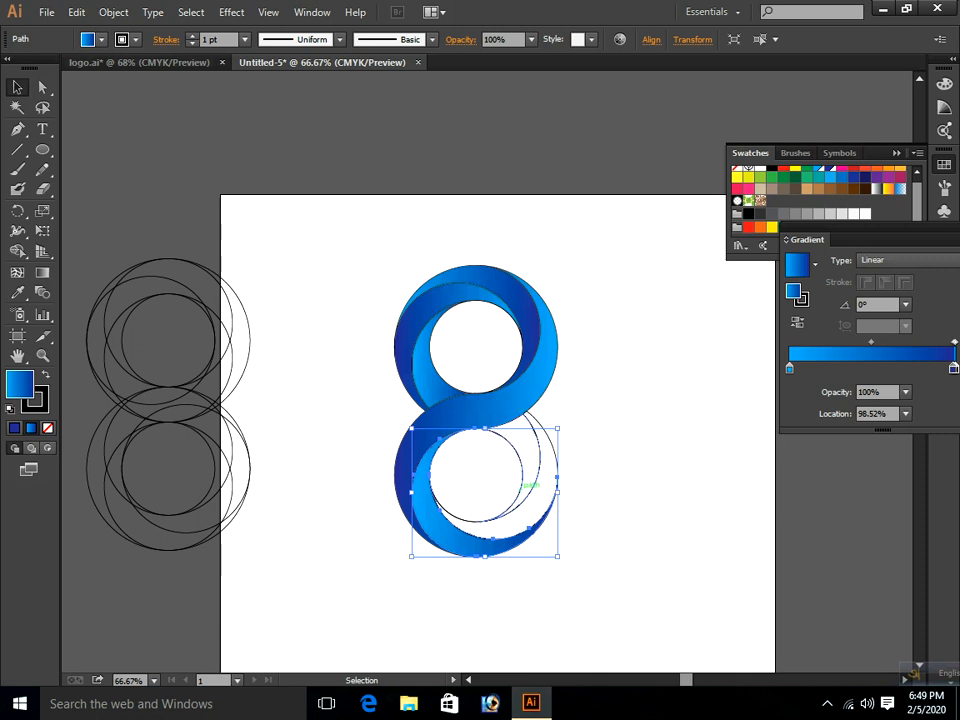
Fill the lower ring's inner right band, directly beside the hole, with the cyan-to-blue linear gradient
key("ctrl+shift+a")
left_click(523, 488)
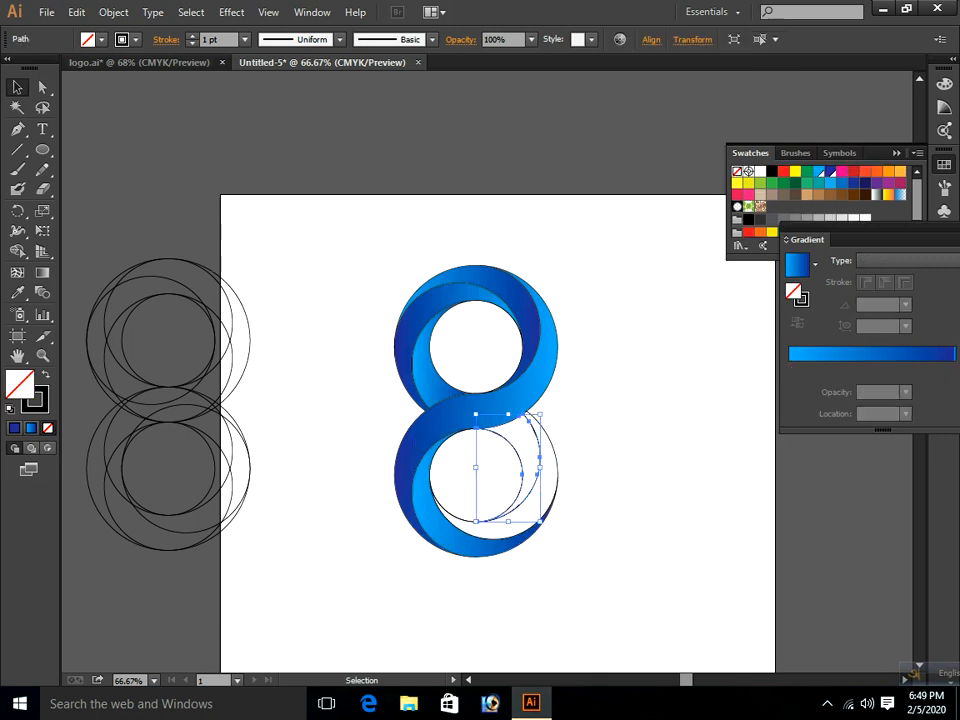
key(".")
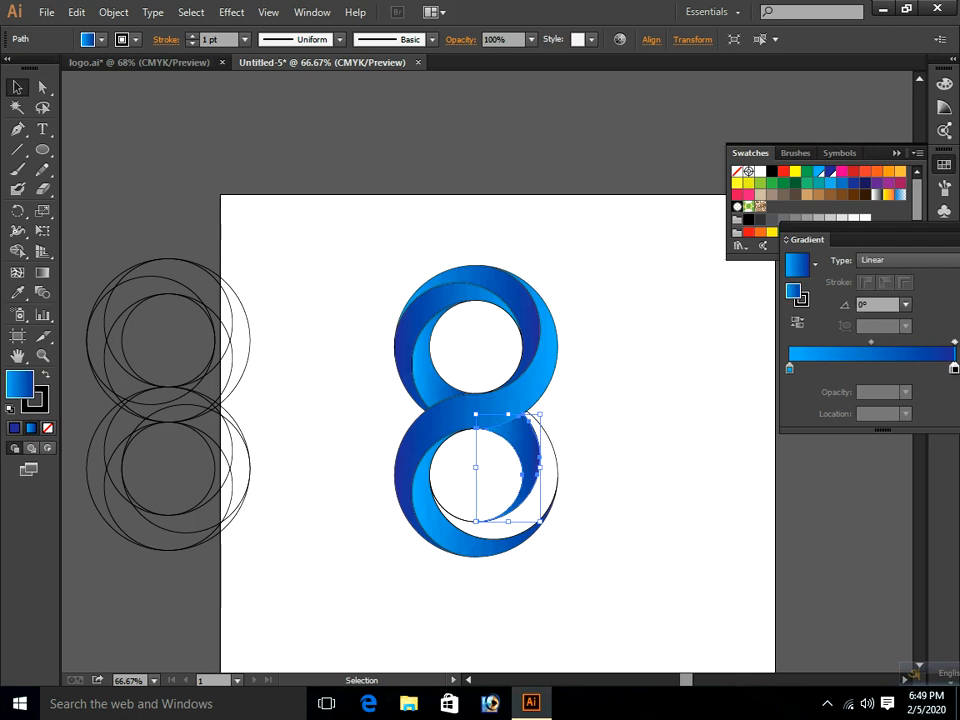
Fill the lower ring's outer right band with the linear gradient and move its CMYK Cyan stop to 98.03%
left_click(558, 468)
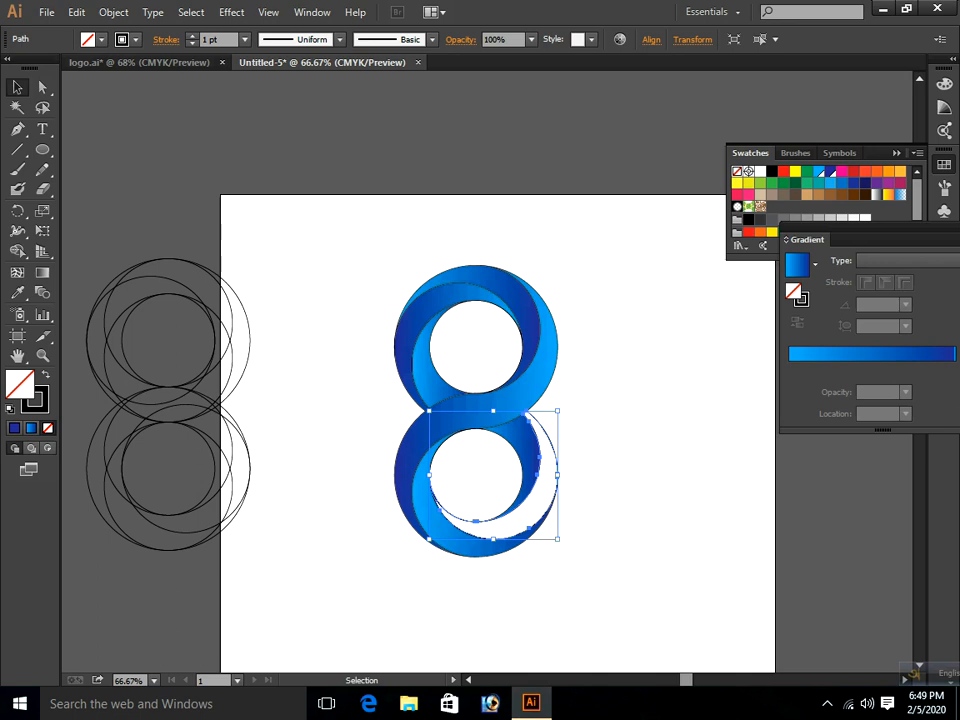
key(".")
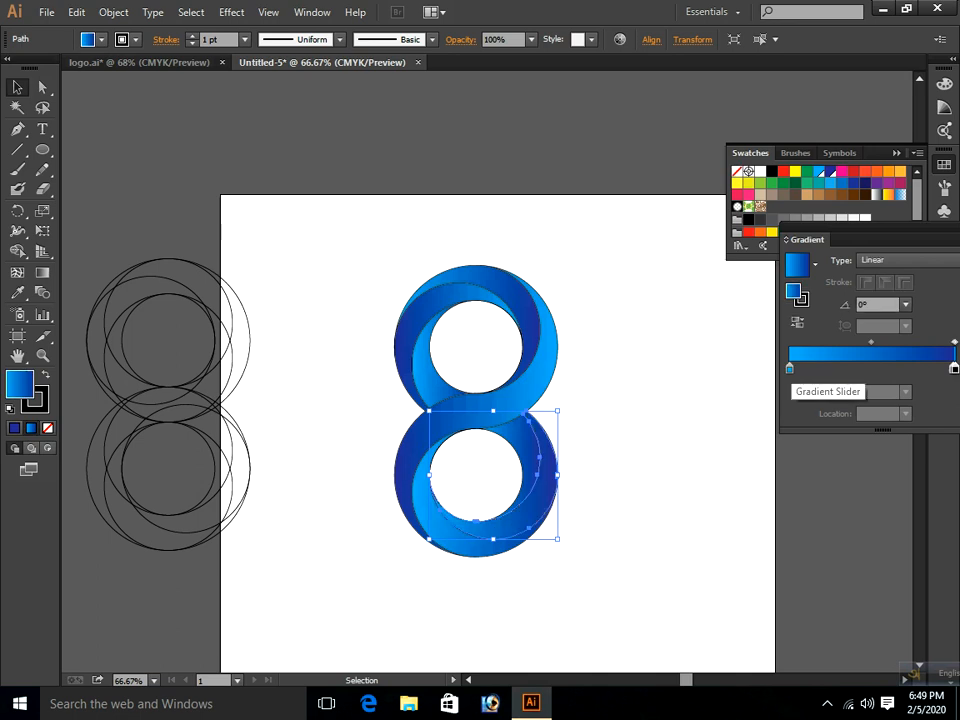
left_click_drag(789, 368, 952, 368)
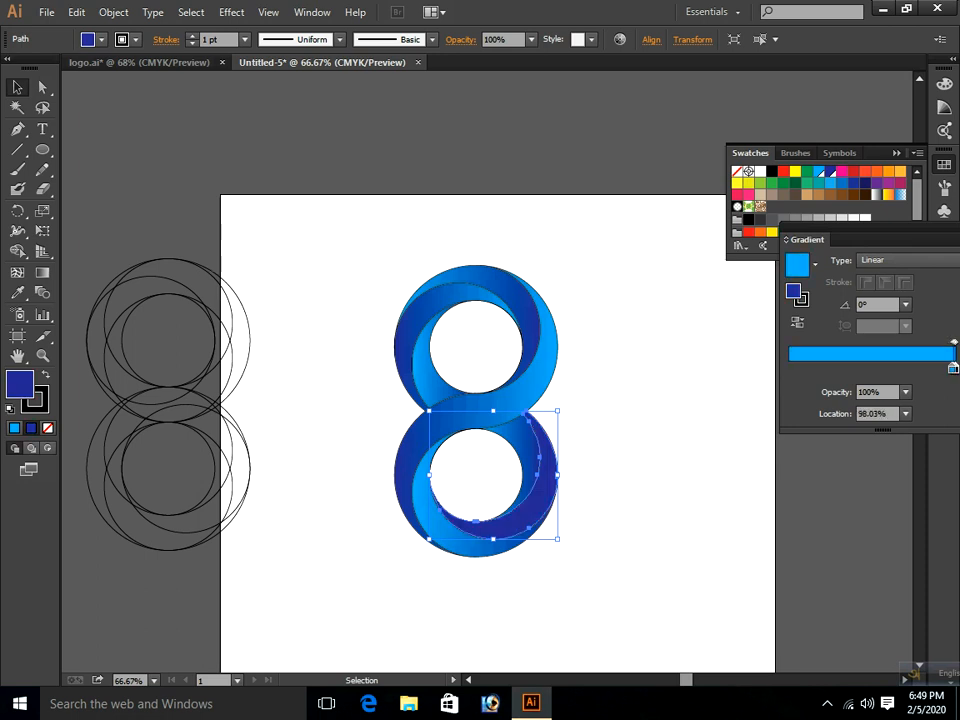